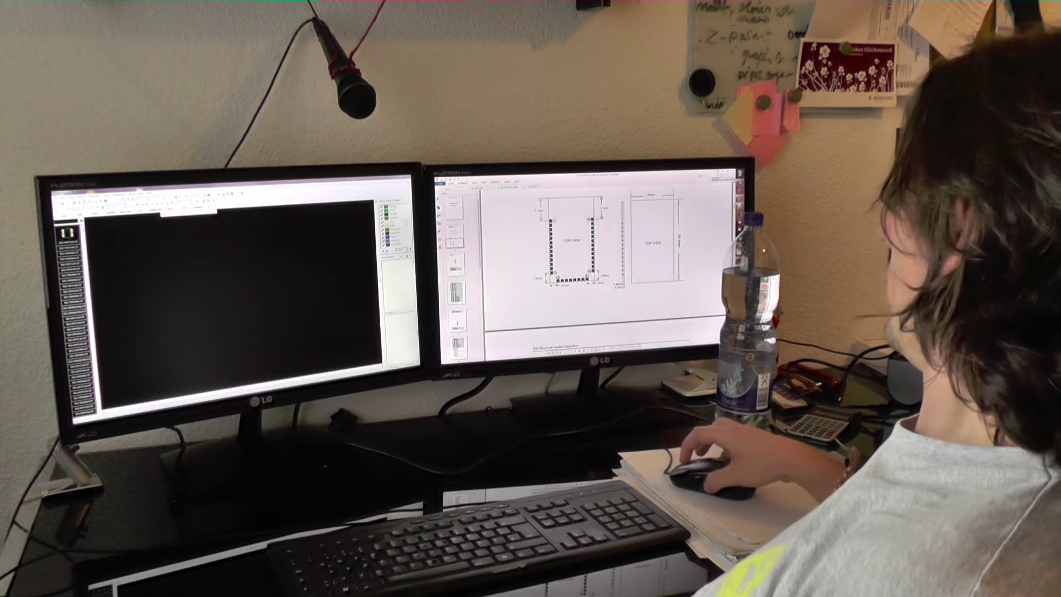
pyautogui.scroll(-5, 608, 266)
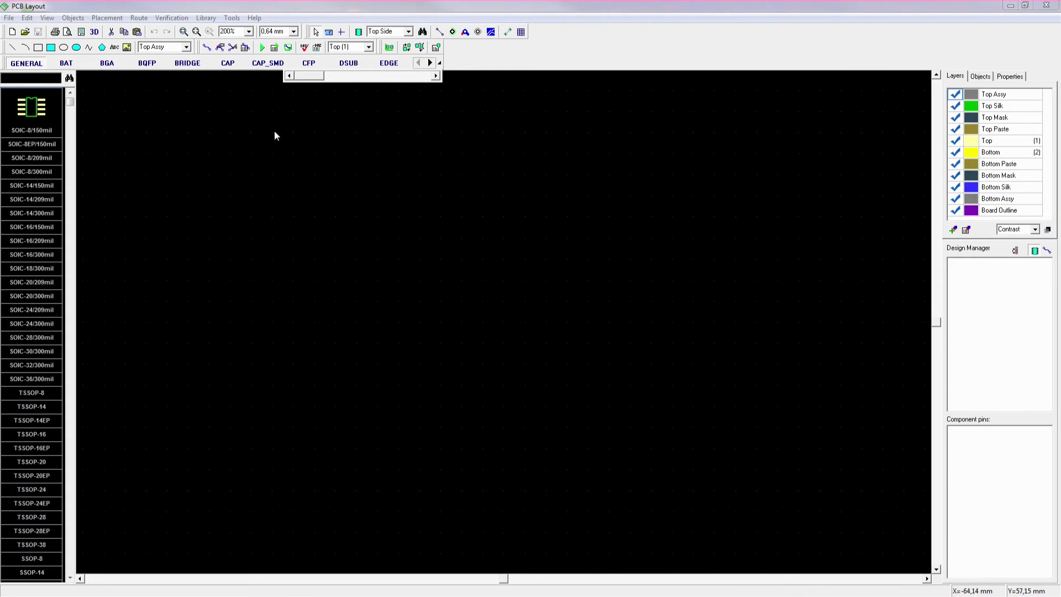
# - Browse the BGA, BQFP, BRIDGE and CAP pattern libraries, preview capacitor footprints, and look through the remaining library categories
pyautogui.click(126, 65)
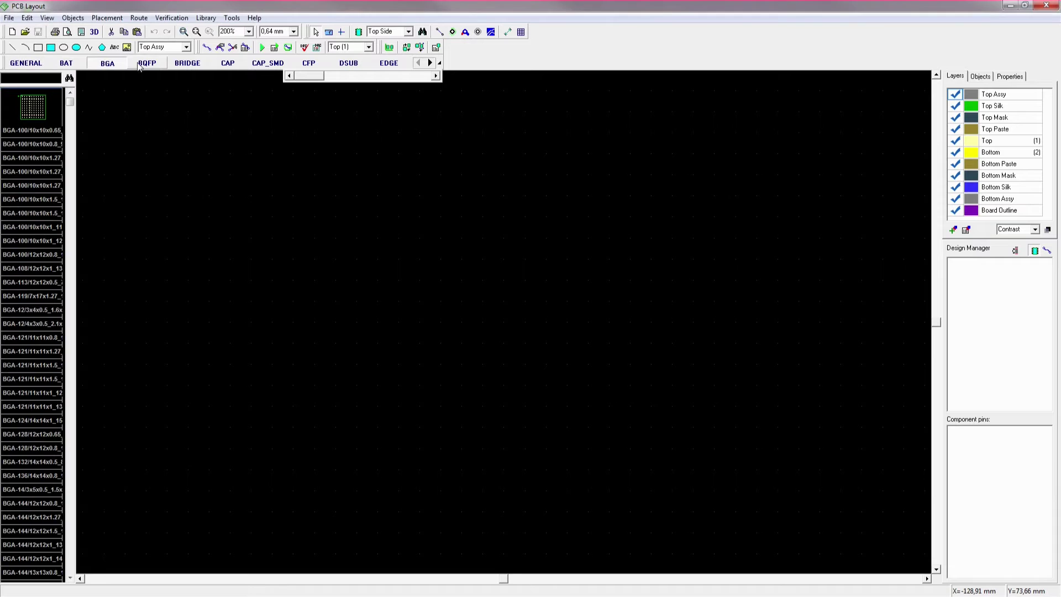
pyautogui.click(156, 67)
pyautogui.click(197, 66)
pyautogui.click(234, 66)
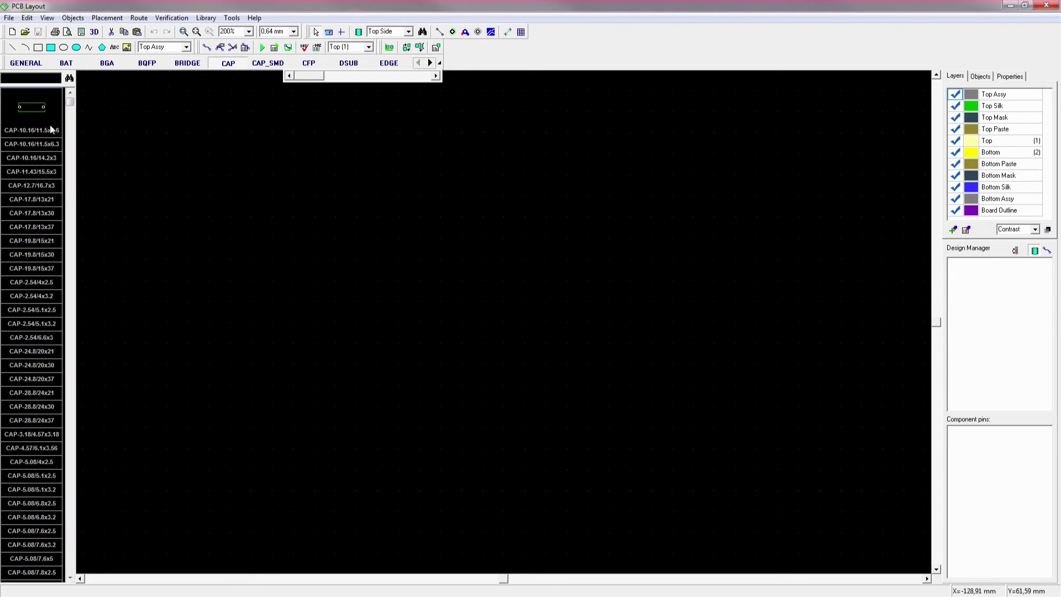
pyautogui.click(40, 142)
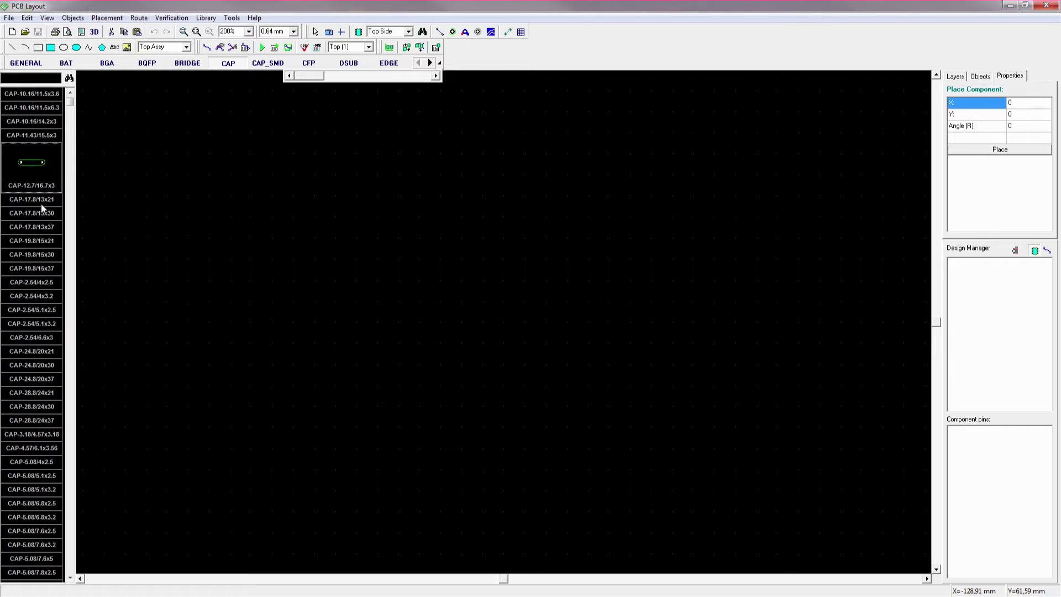
pyautogui.click(34, 108)
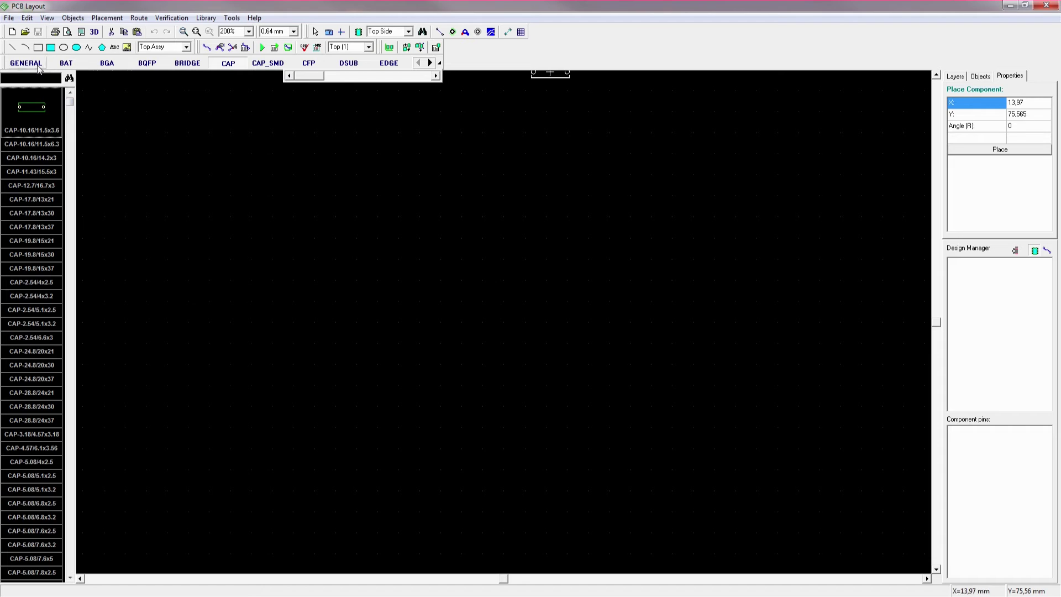
pyautogui.moveTo(310, 77); pyautogui.dragTo(428, 84)
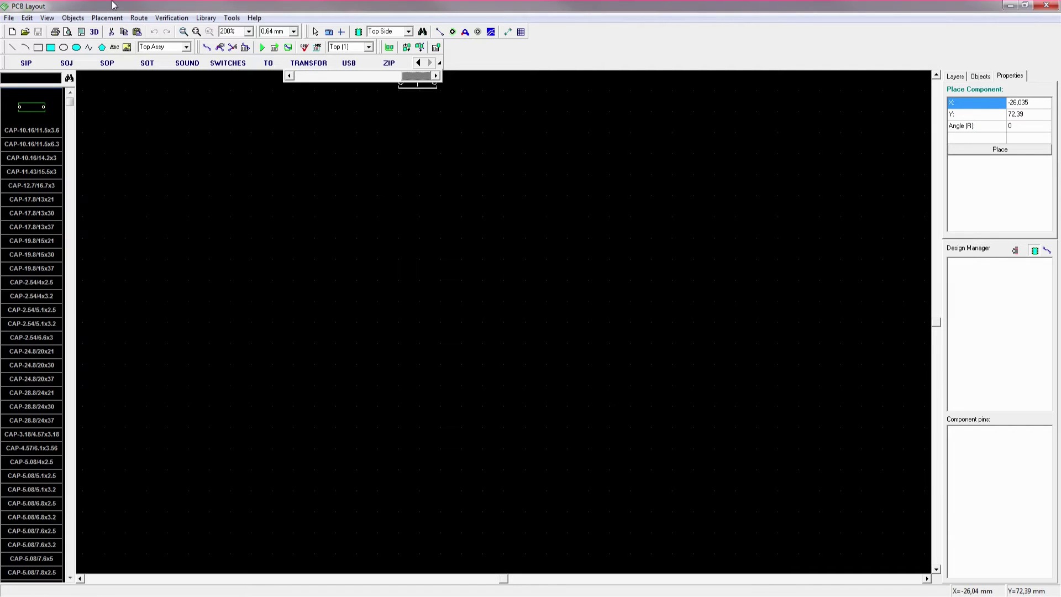
# - Open the Pattern Editor and name the new pattern library Modules
pyautogui.click(231, 18)
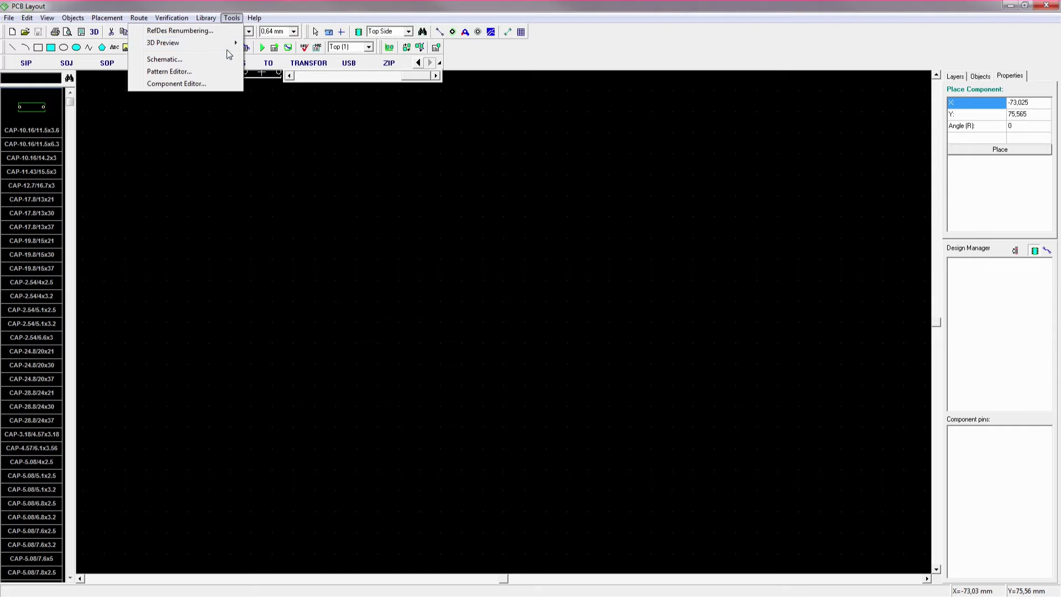
pyautogui.click(171, 73)
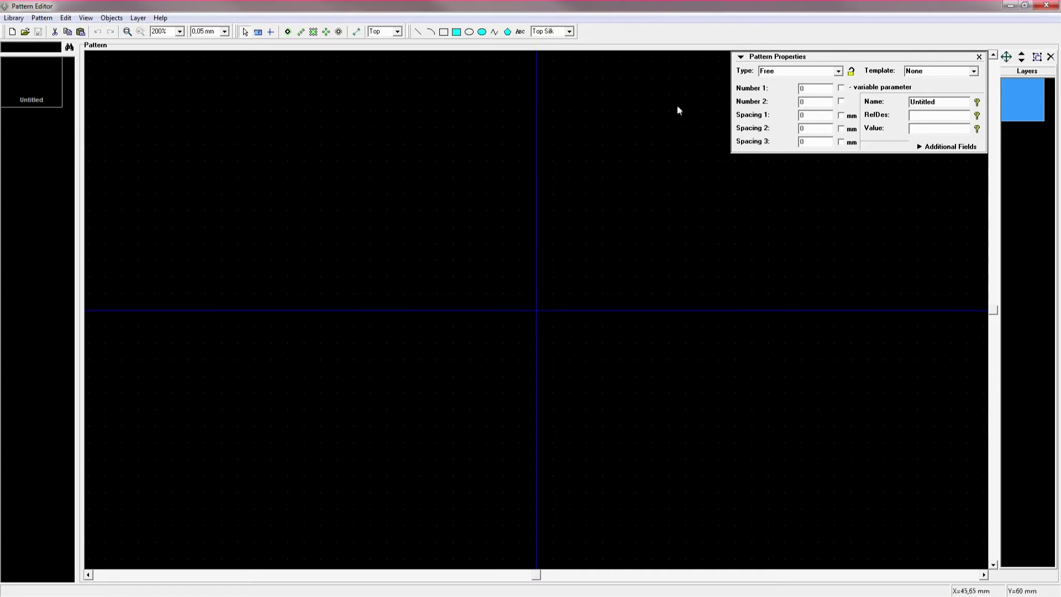
pyautogui.click(14, 18)
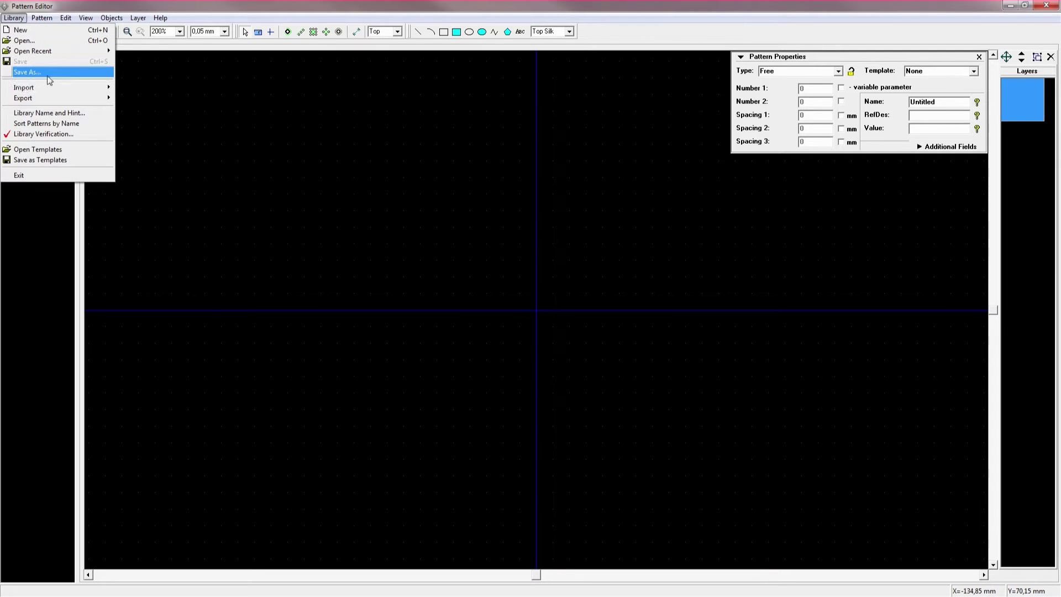
pyautogui.click(49, 113)
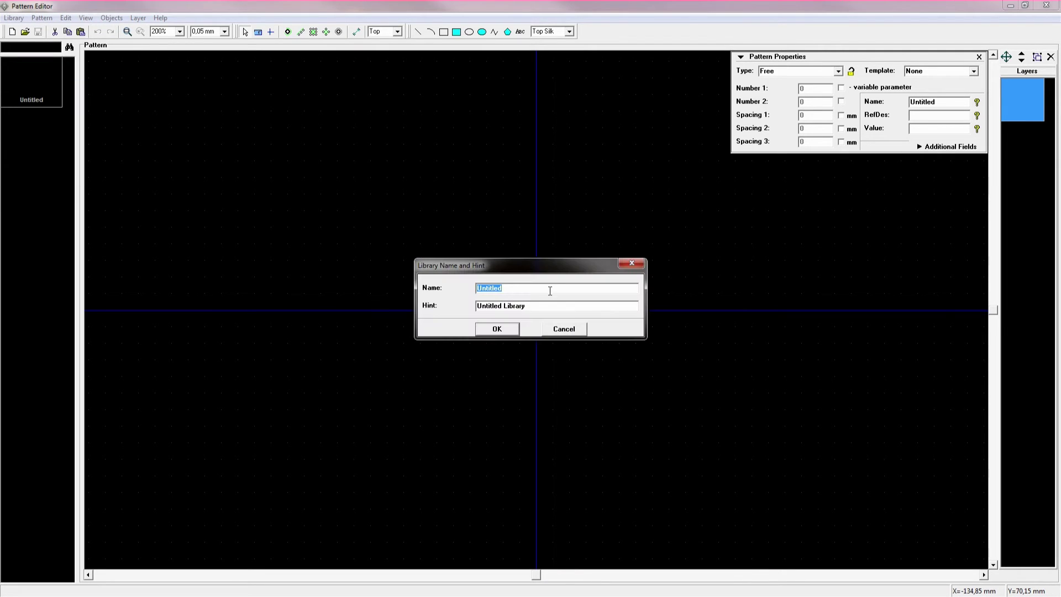
pyautogui.write('Modules')
pyautogui.click(497, 330)
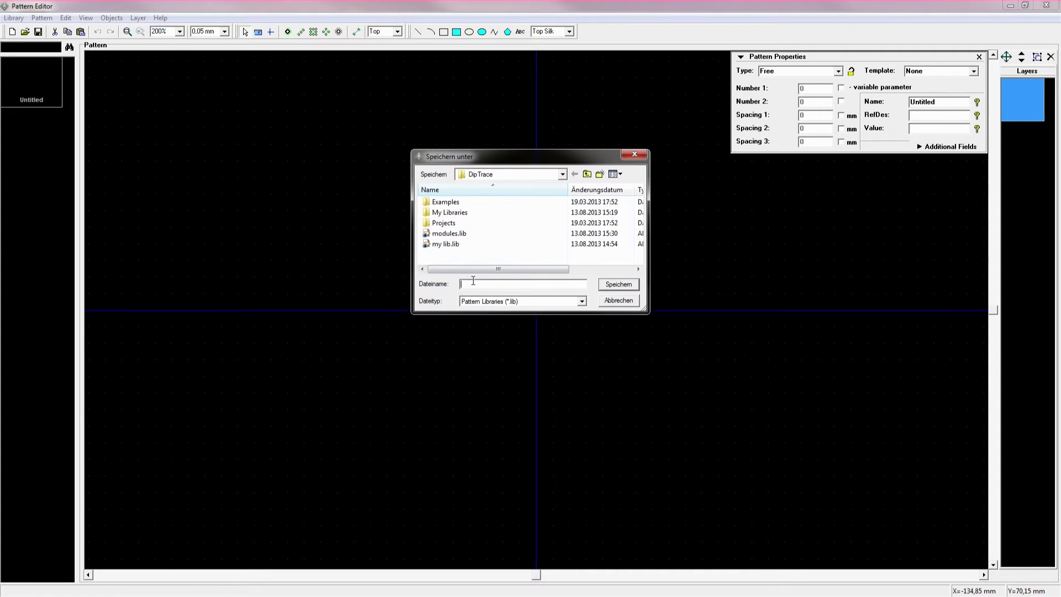
# - Save the pattern library as modules2 in the DipTrace folder
pyautogui.write('mo')
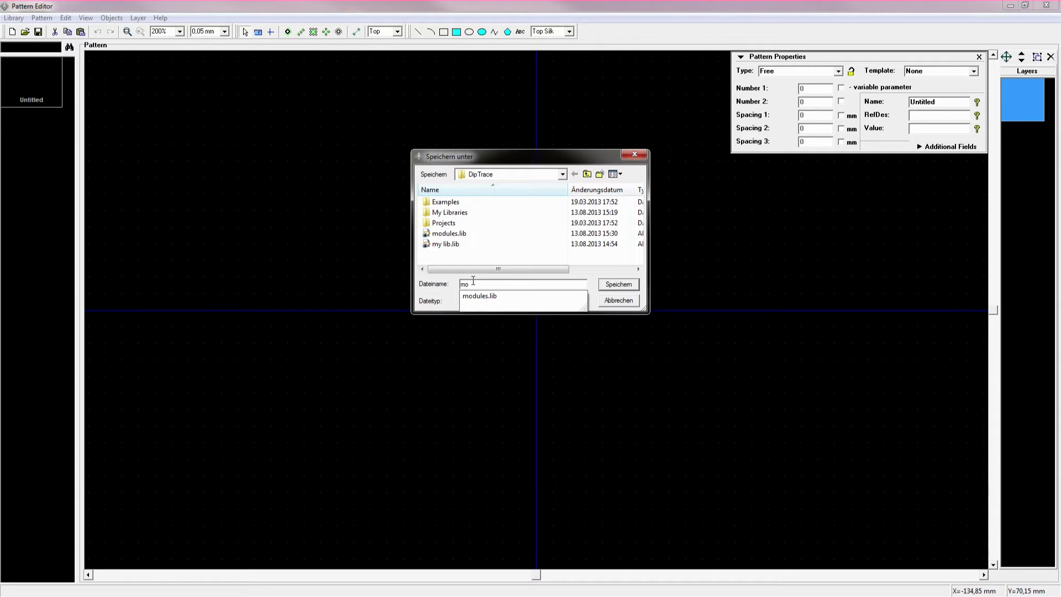
pyautogui.write('dules2')
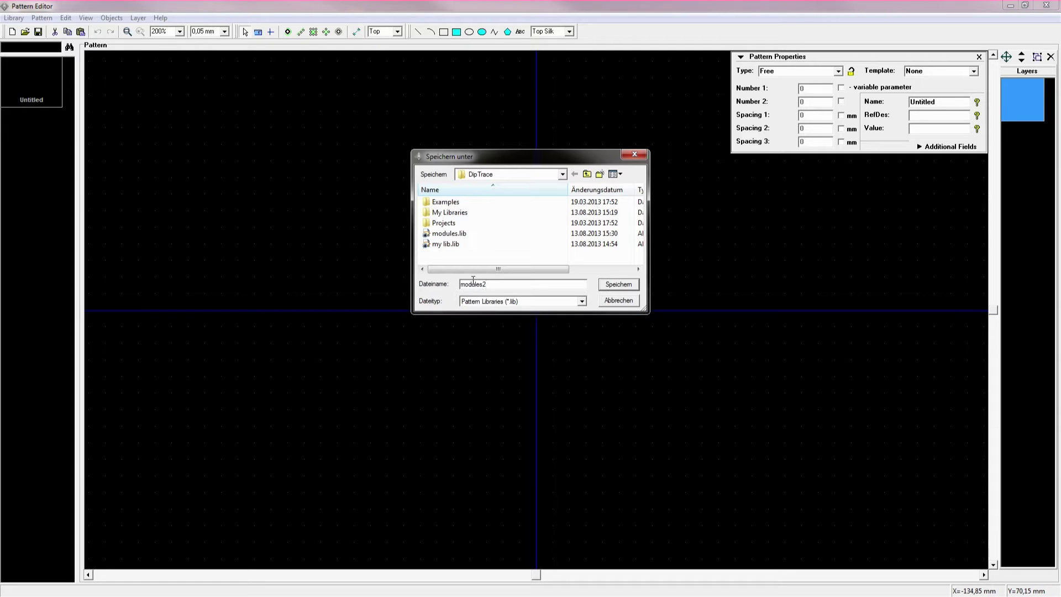
pyautogui.click(612, 285)
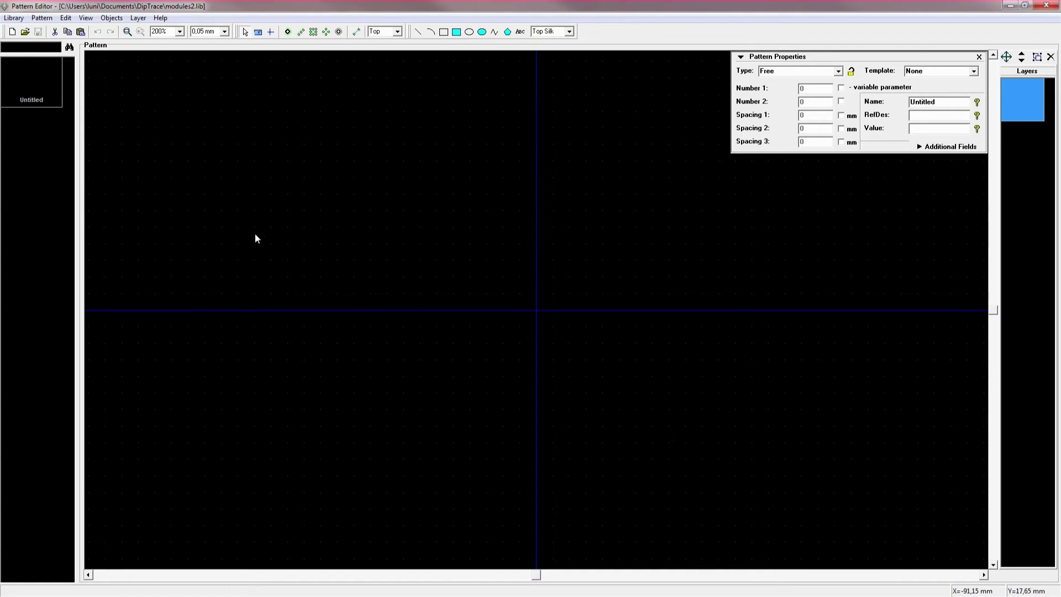
# - Add a new pattern to the library, and delete the extra untitled pattern
pyautogui.click(25, 80)
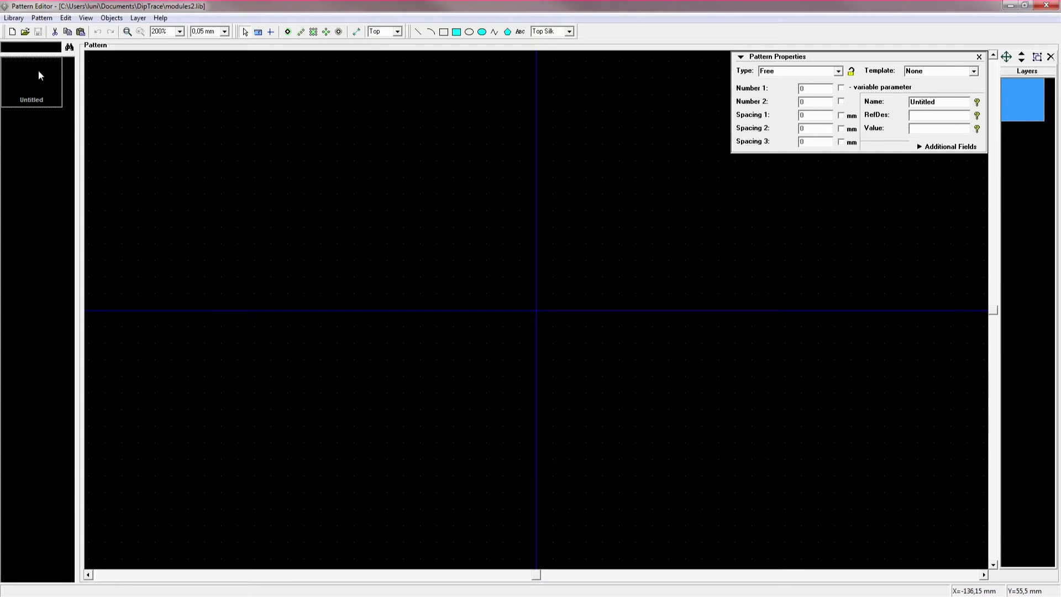
pyautogui.click(43, 18)
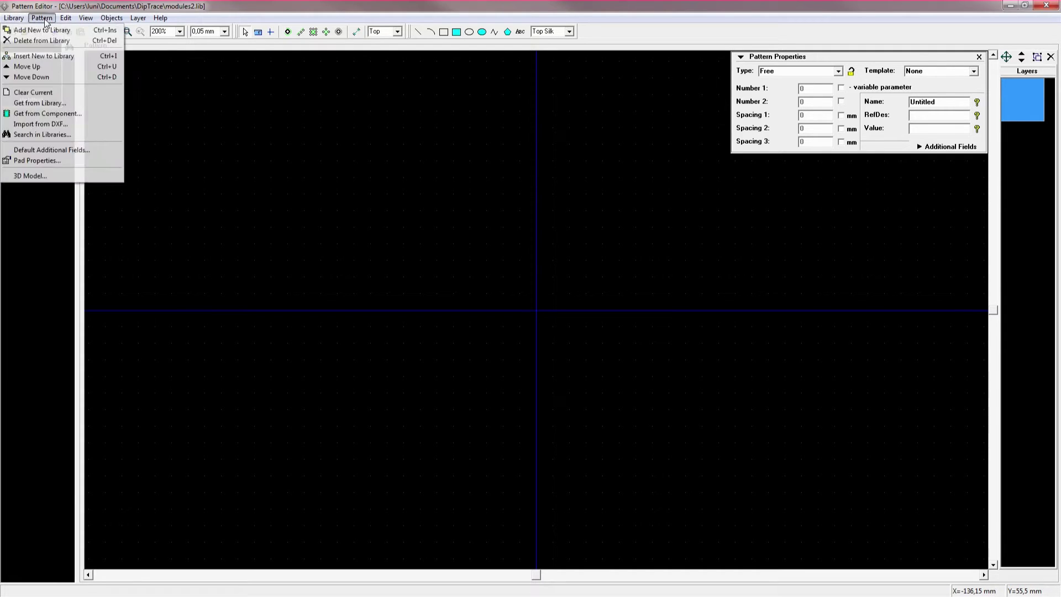
pyautogui.click(42, 30)
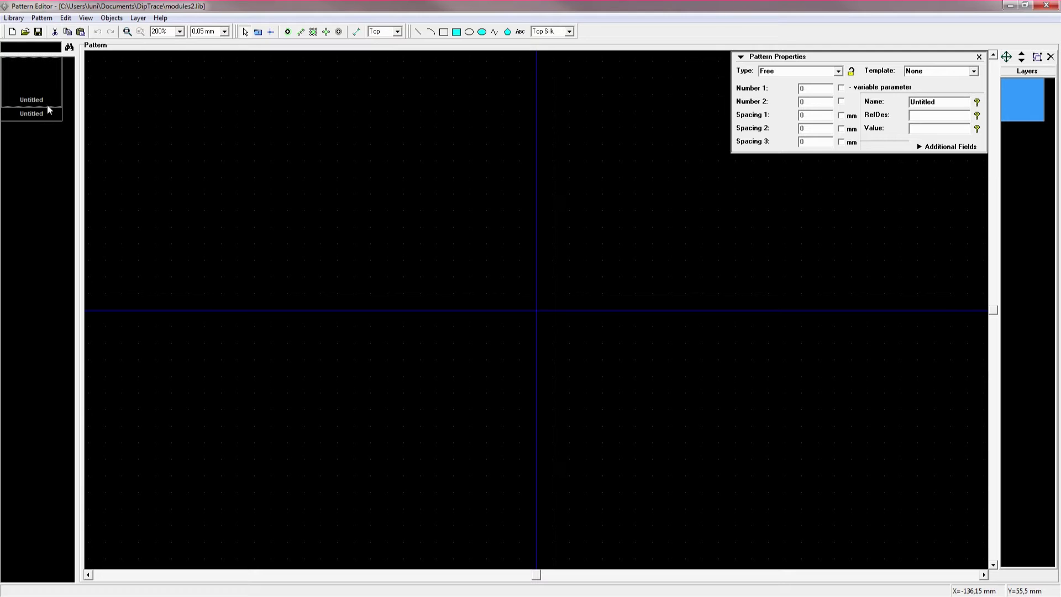
pyautogui.rightClick(35, 106)
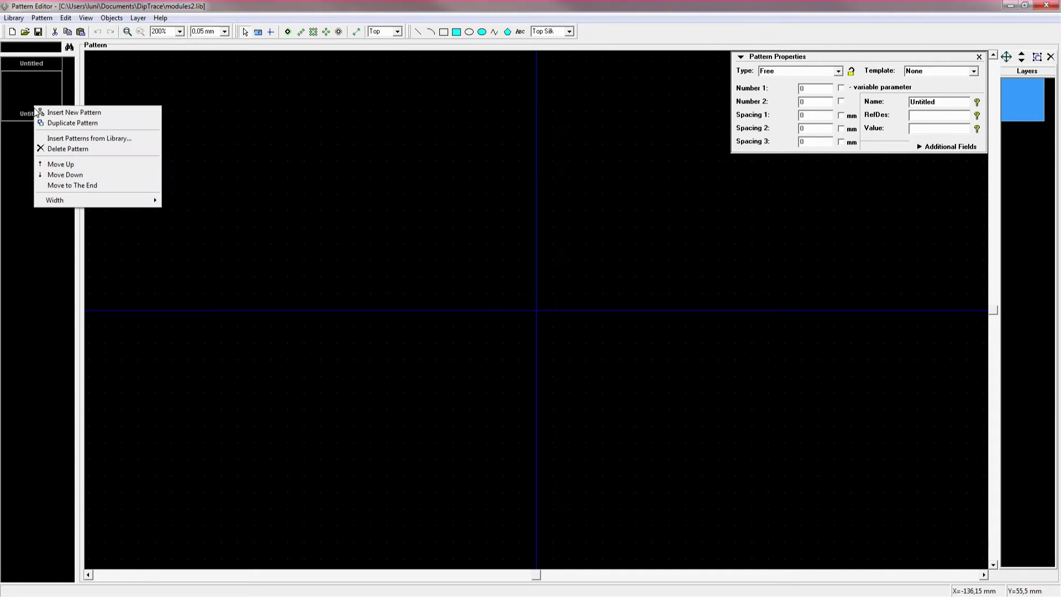
pyautogui.click(64, 151)
pyautogui.click(505, 319)
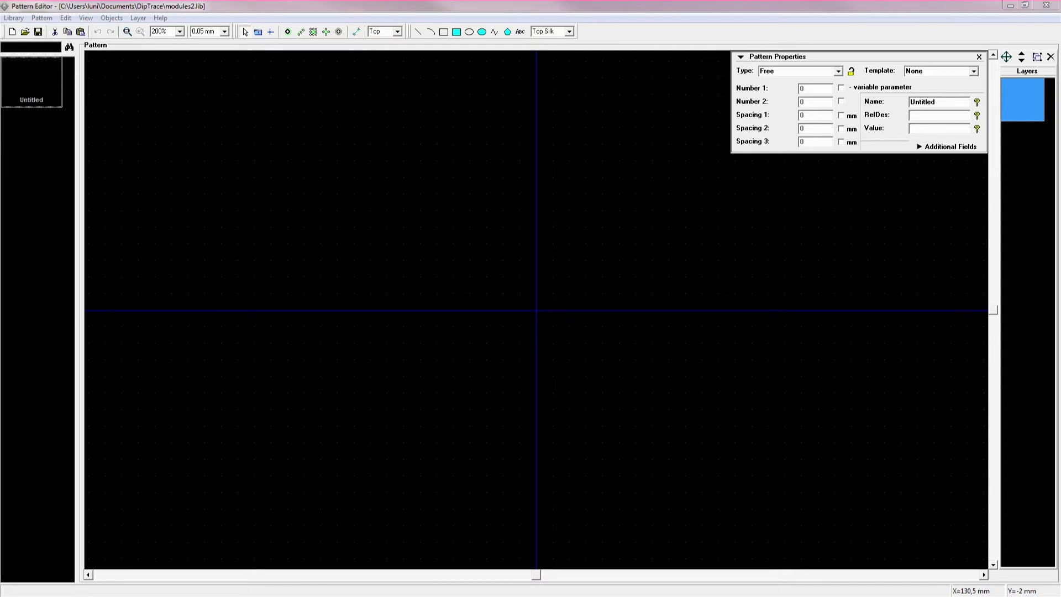
# - Switch to the datasheet in Foxit Reader and examine the HM-10 size drawing and the pad dimensions in the package information
pyautogui.hotkey('alt', 'Tab')
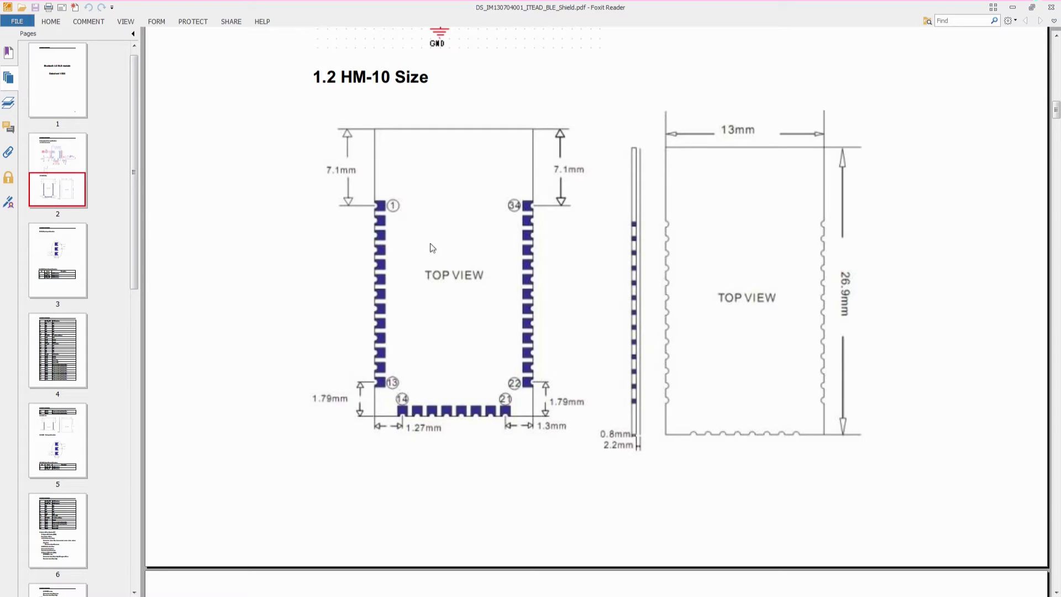
pyautogui.scroll(-5, 619, 491)
pyautogui.scroll(-6, 603, 475)
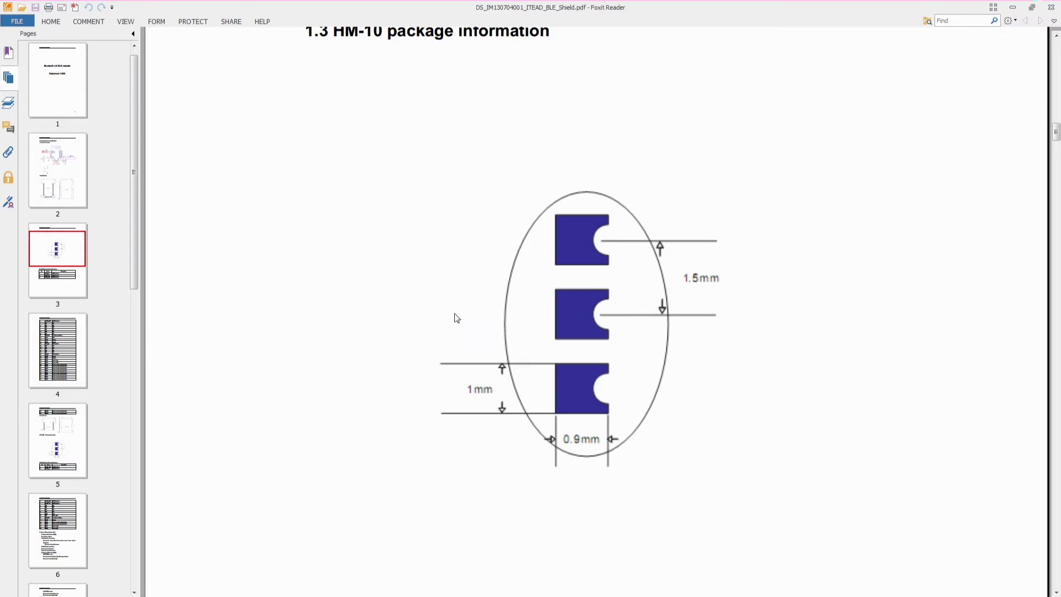
pyautogui.scroll(5, 456, 317)
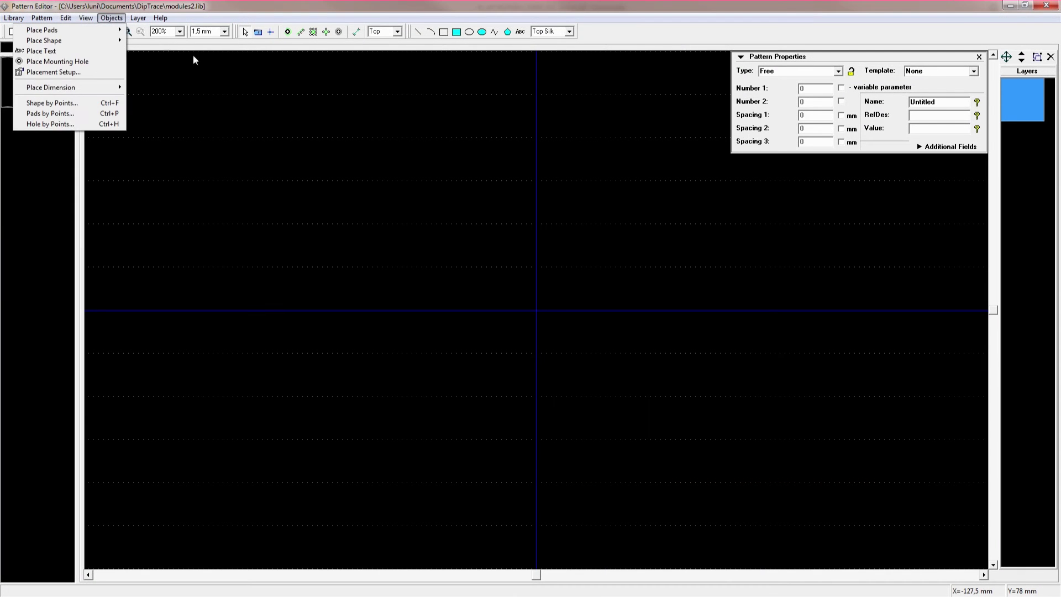
# - Open the pattern's pad properties and view the saved pad templates
pyautogui.click(47, 160)
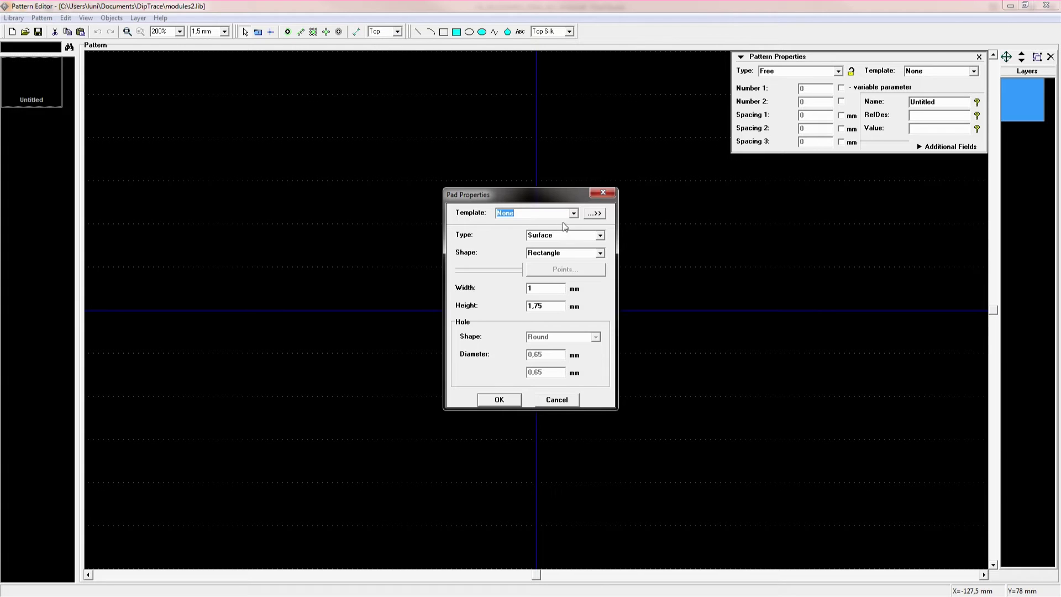
pyautogui.click(594, 213)
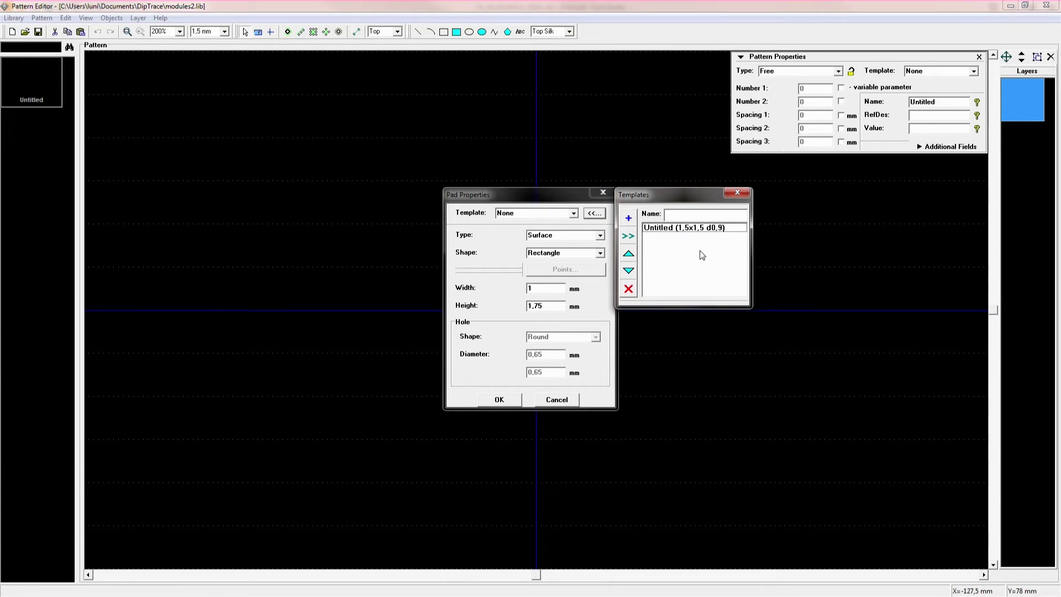
pyautogui.click(737, 193)
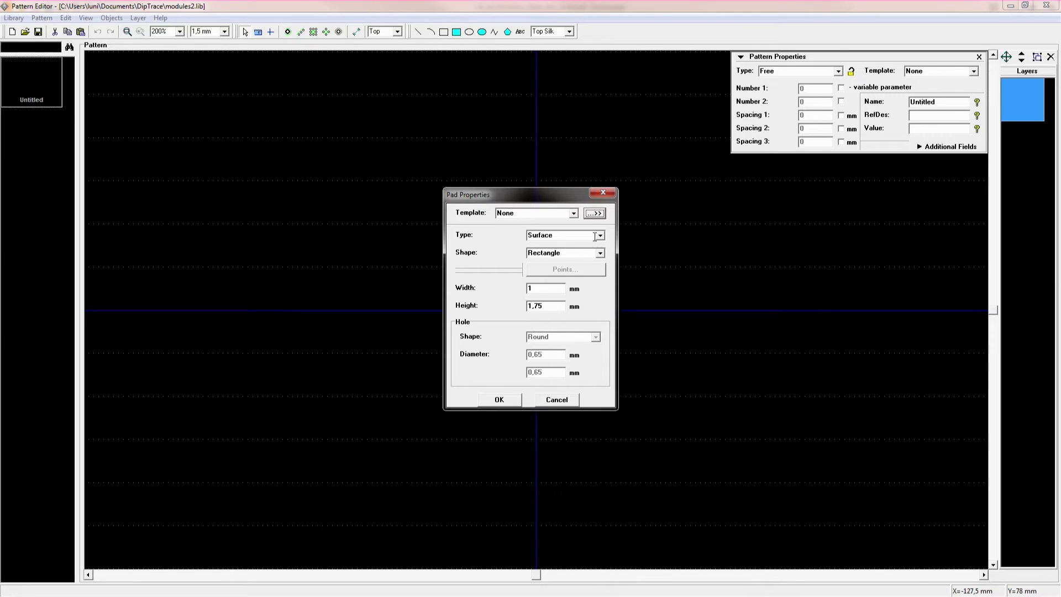
# - Try the Through-Hole pad type and set the type back to Surface
pyautogui.click(600, 236)
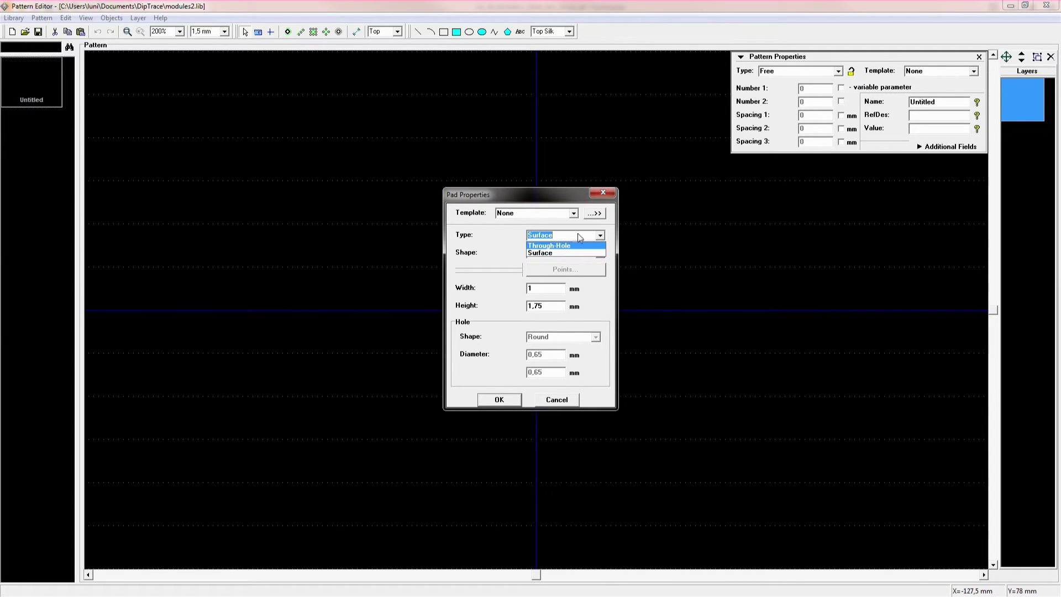
pyautogui.click(578, 234)
pyautogui.click(600, 237)
pyautogui.click(559, 246)
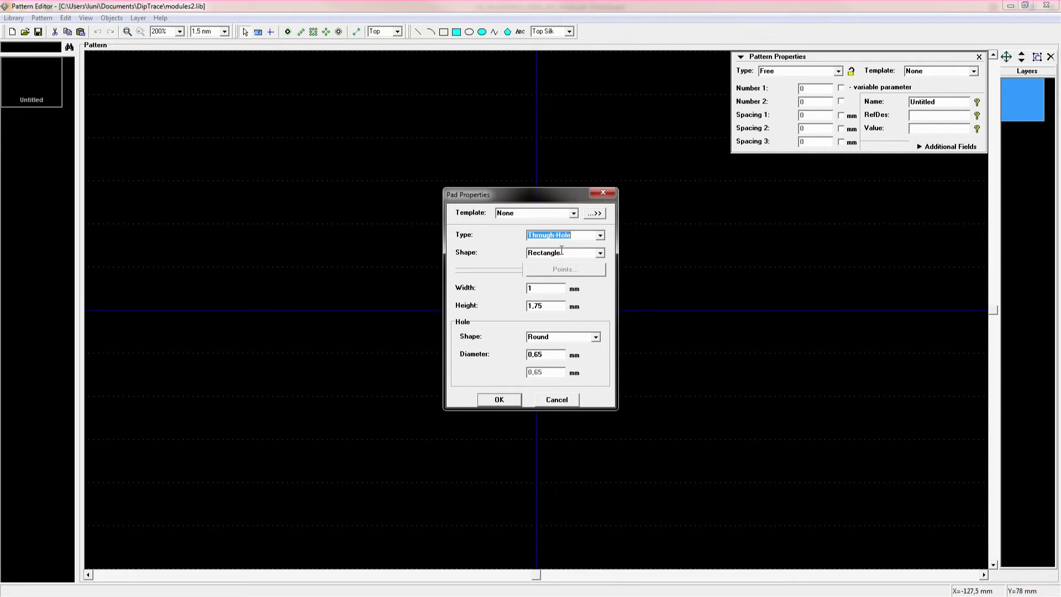
pyautogui.click(600, 235)
pyautogui.click(558, 254)
# - Review the available pad shapes and open the pad width for editing
pyautogui.click(600, 253)
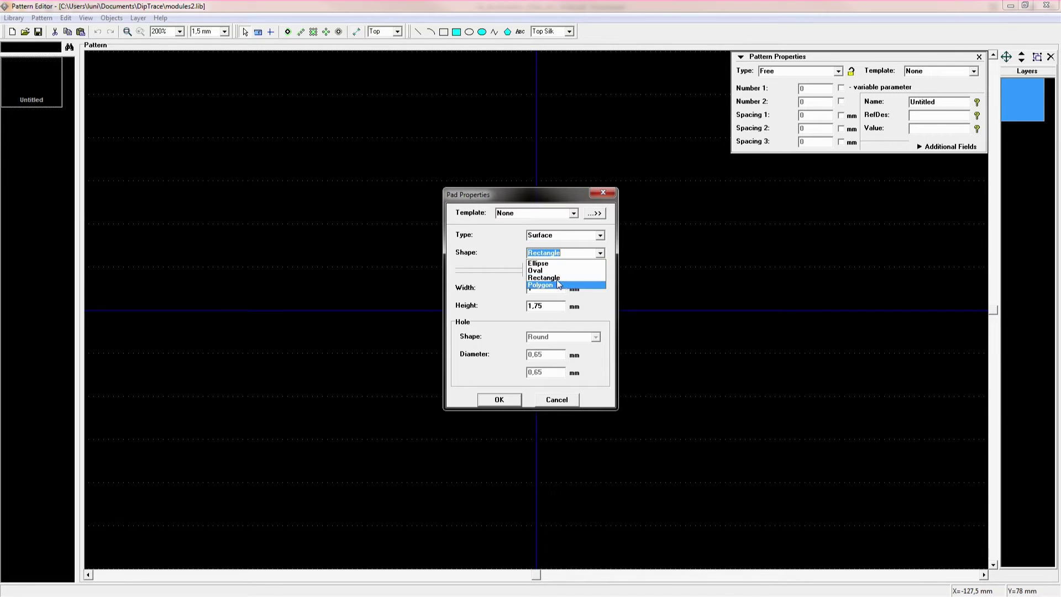
pyautogui.click(663, 319)
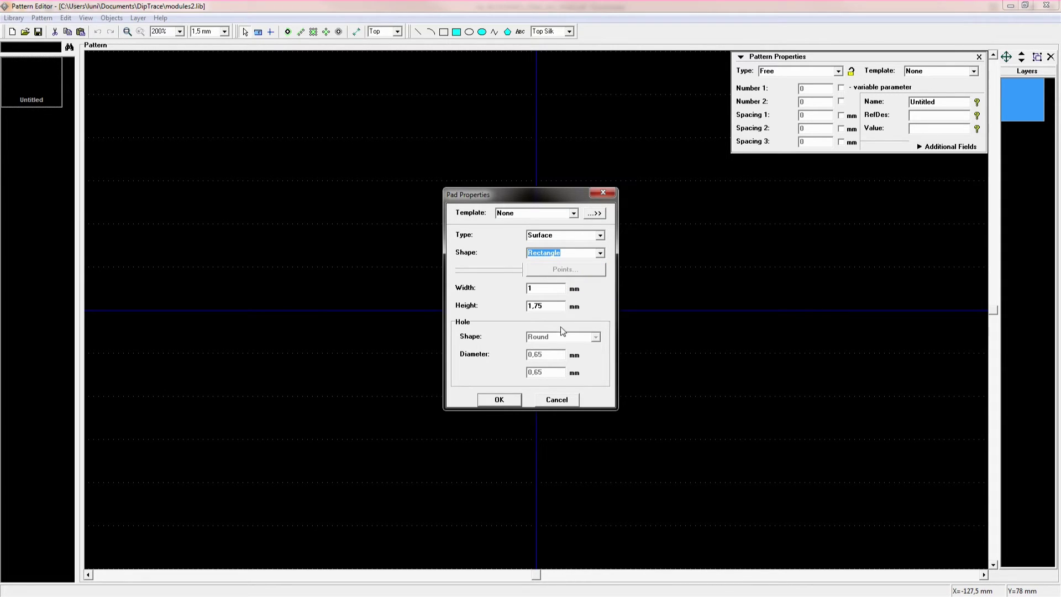
pyautogui.click(538, 288)
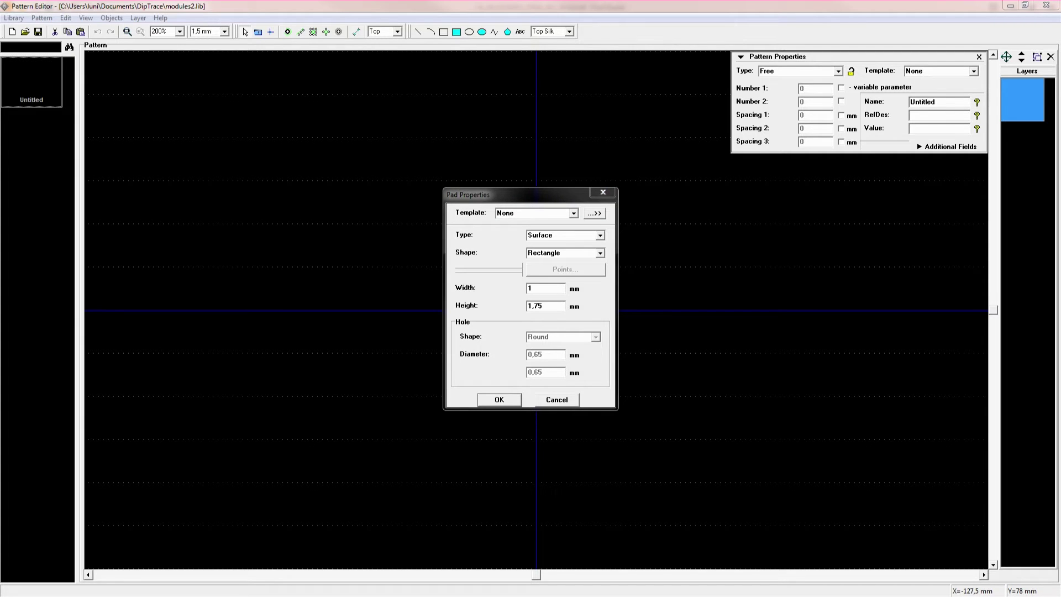
# - Check the HM-10 pad width, height and spacing in the Foxit Reader datasheet and return to the pad properties in the Pattern Editor
pyautogui.hotkey('alt', 'Tab')
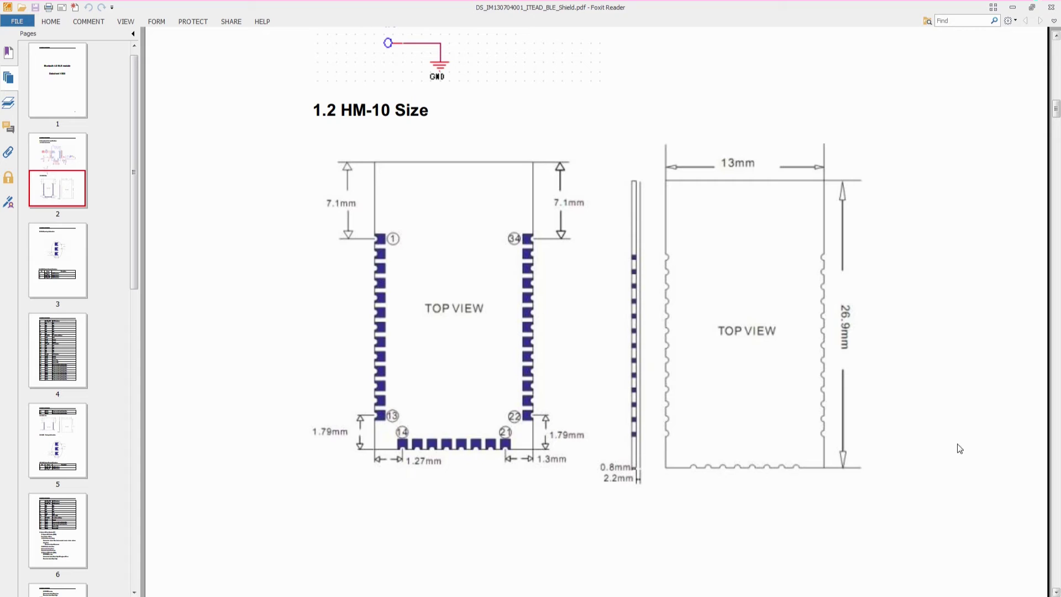
pyautogui.scroll(-5, 884, 417)
pyautogui.scroll(-3, 884, 419)
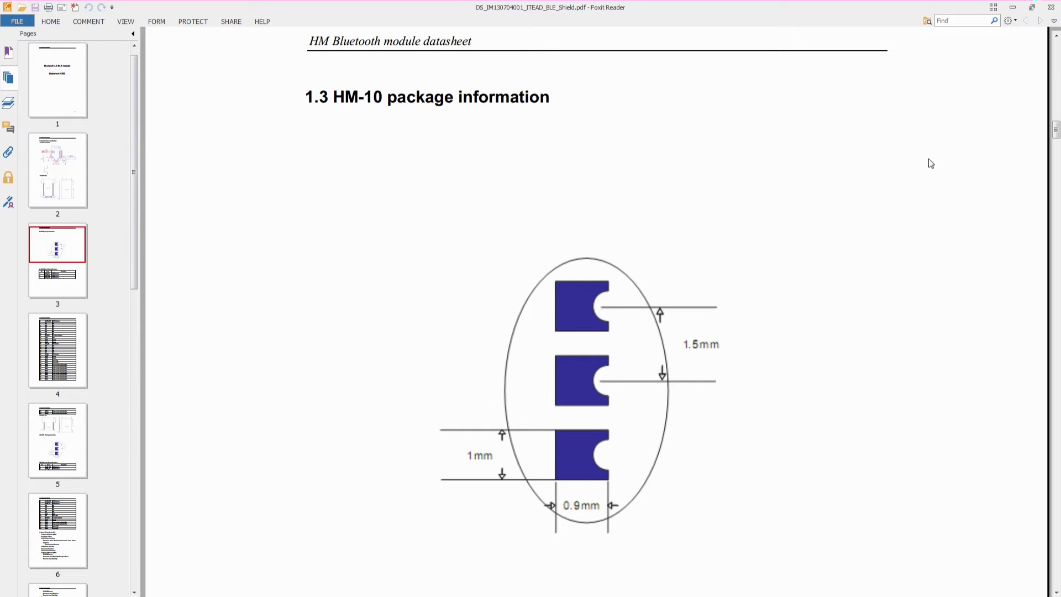
pyautogui.click(1013, 8)
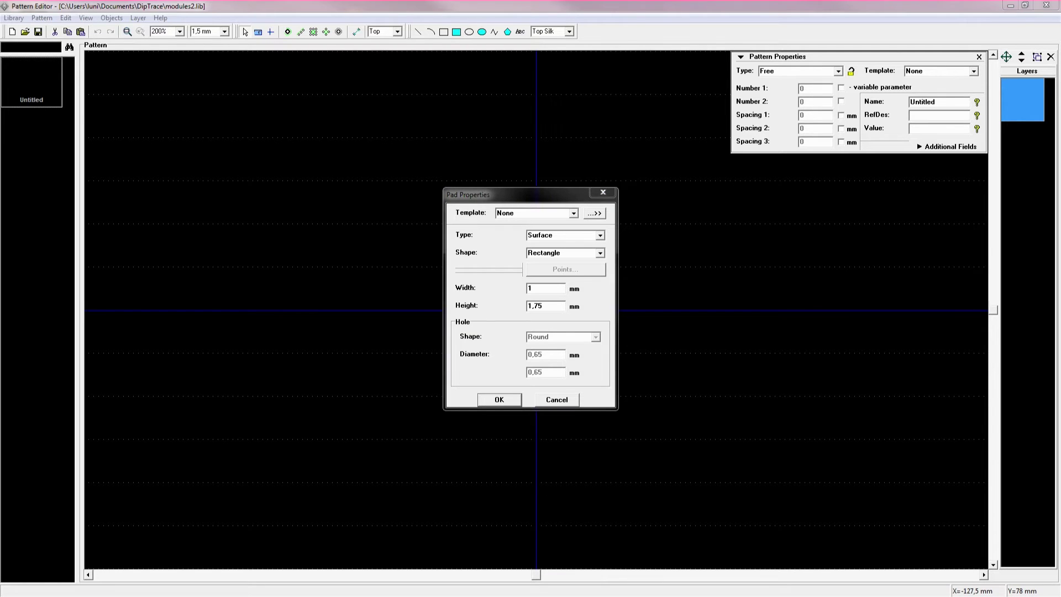
pyautogui.hotkey('alt', 'Tab')
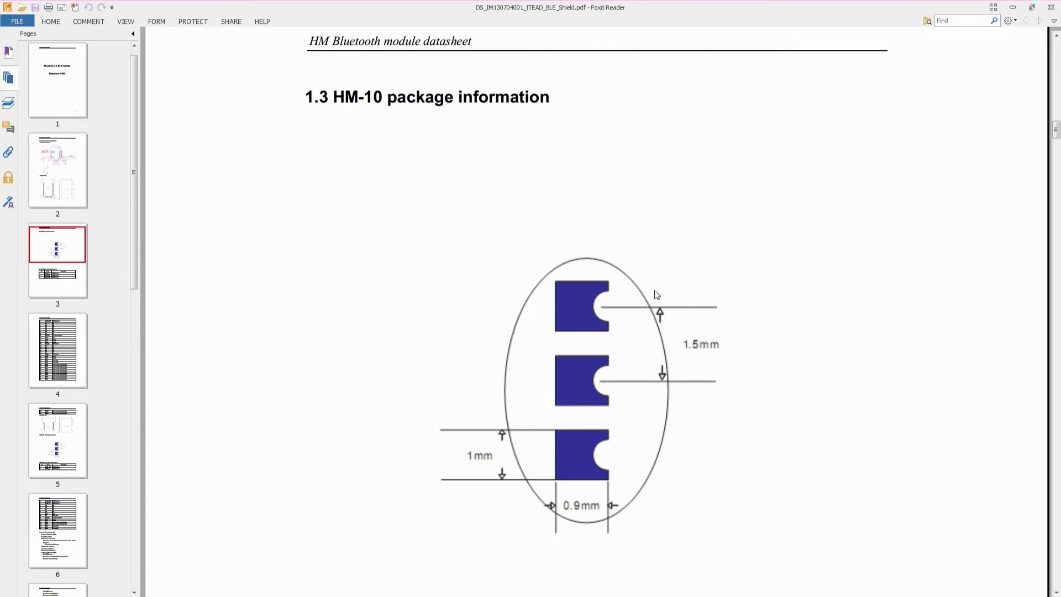
pyautogui.click(1012, 8)
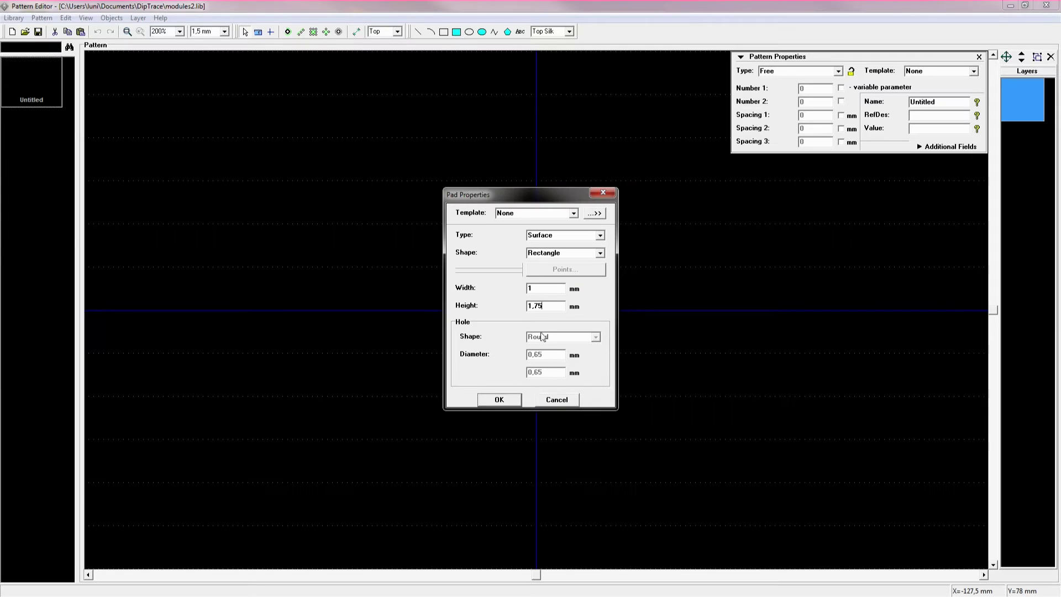
# - Set the default pad size to 1 mm wide and 1,75 mm high, and name the pattern HM-10
pyautogui.click(544, 305)
pyautogui.click(499, 400)
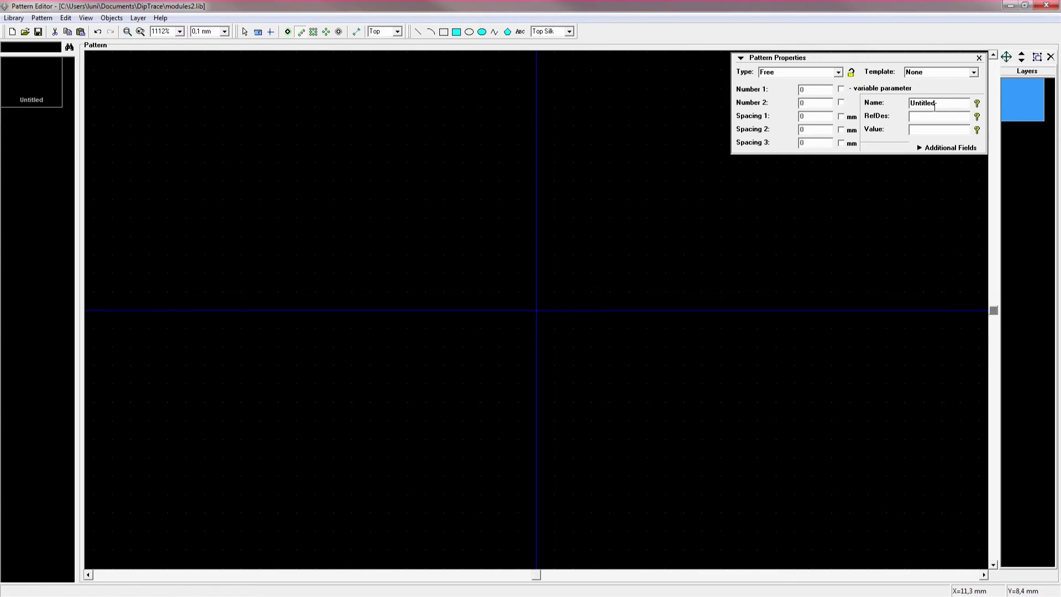
pyautogui.press('Tab')
pyautogui.write('HM-10')
# - Preview the Lines, Square, Matrix and Rectangle pattern types for the HM-10 footprint
pyautogui.click(801, 72)
pyautogui.click(838, 74)
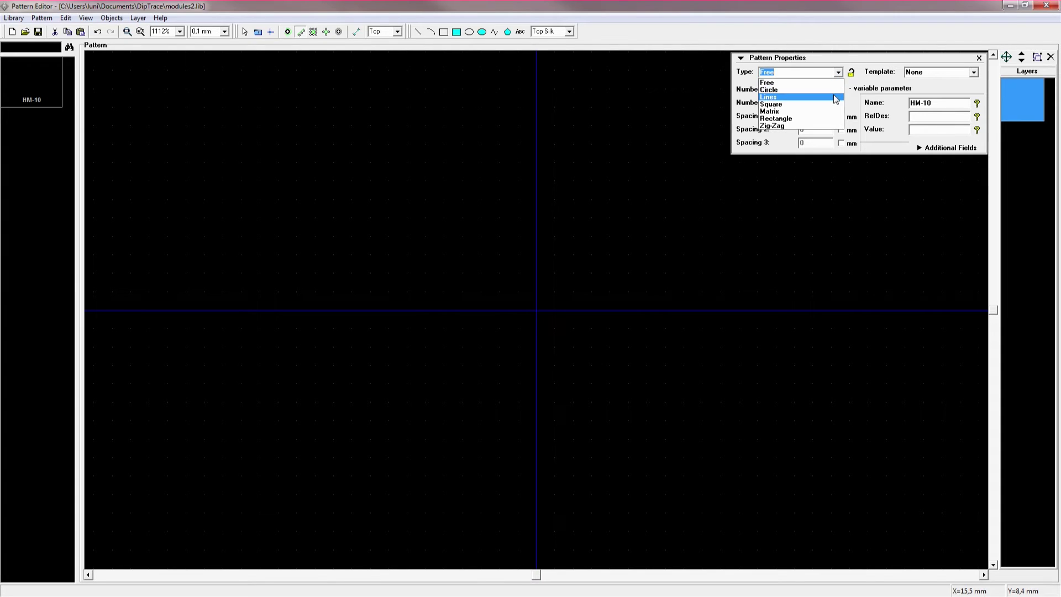
pyautogui.click(834, 98)
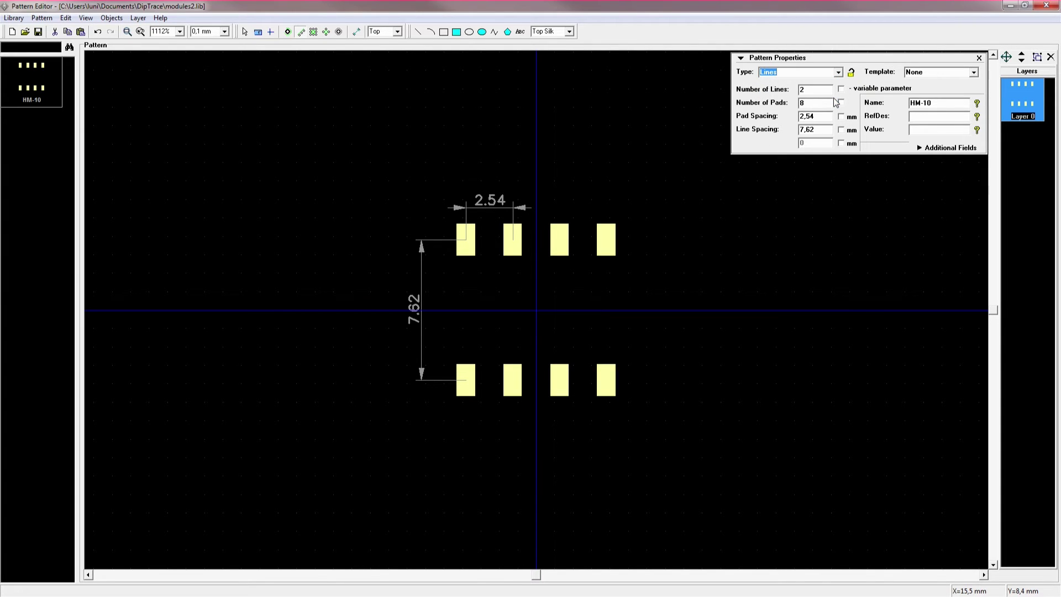
pyautogui.click(839, 73)
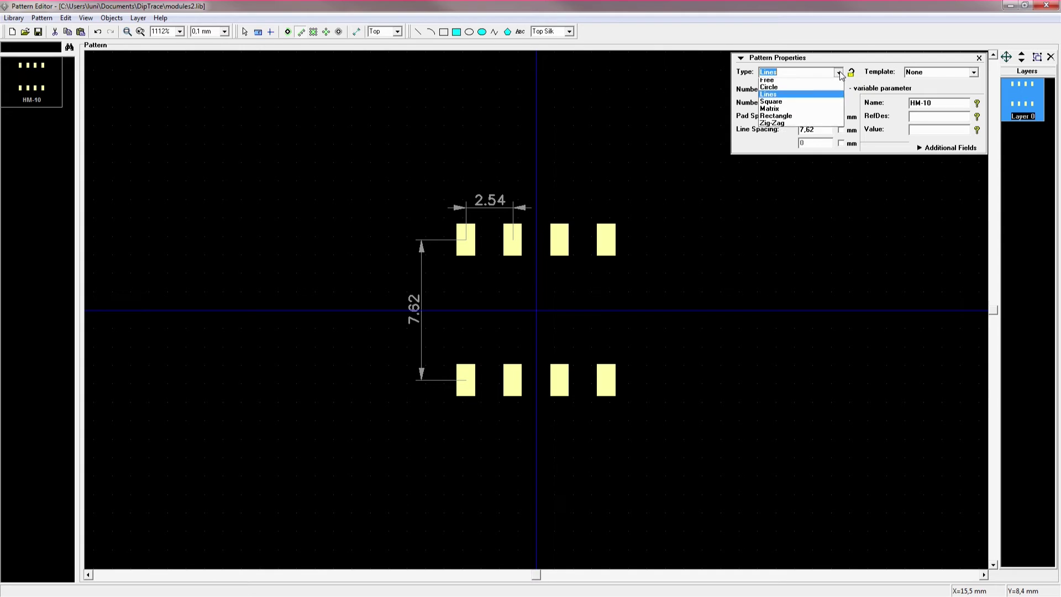
pyautogui.click(791, 104)
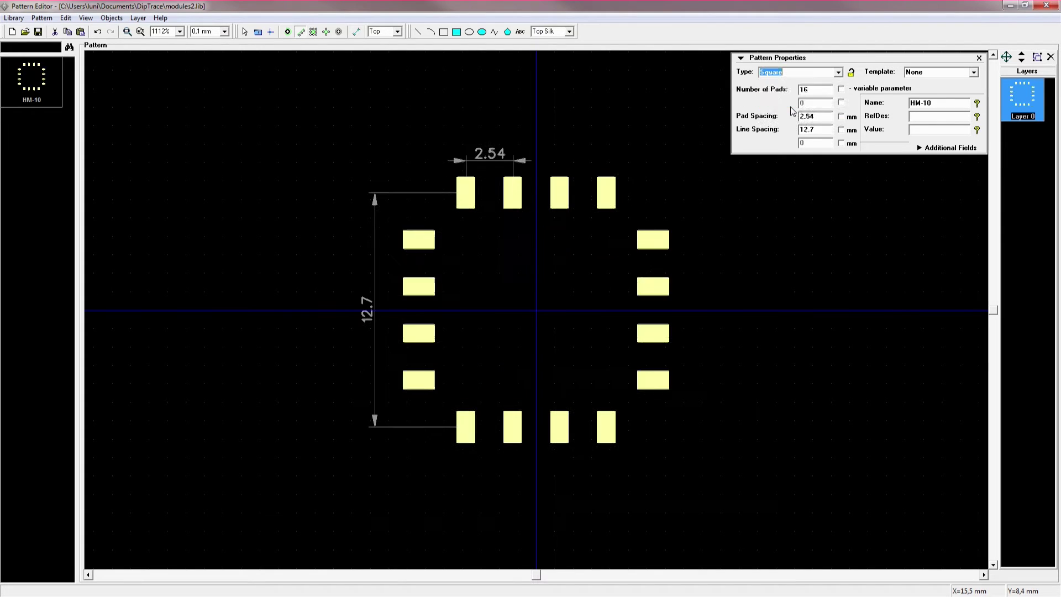
pyautogui.click(838, 73)
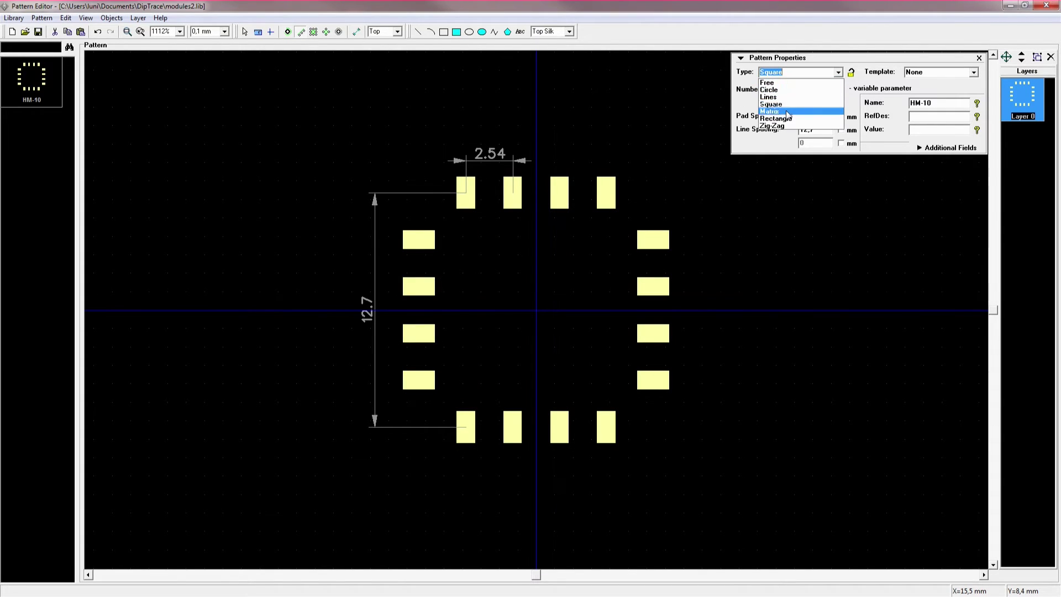
pyautogui.click(786, 111)
pyautogui.click(838, 72)
pyautogui.click(787, 108)
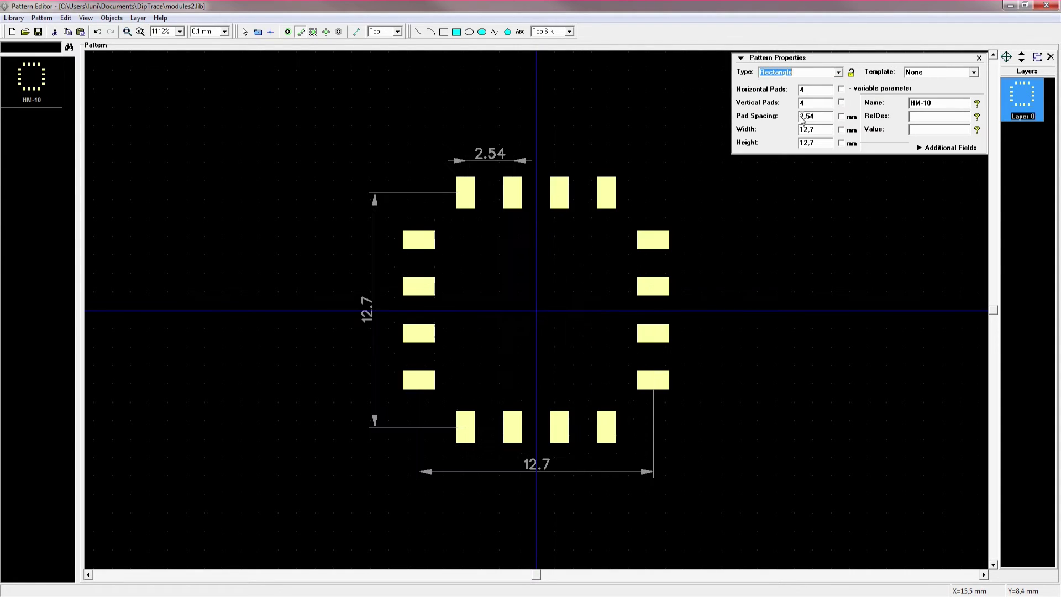
# - Set the HM-10 pattern type to Lines with 26 pads in total
pyautogui.click(838, 73)
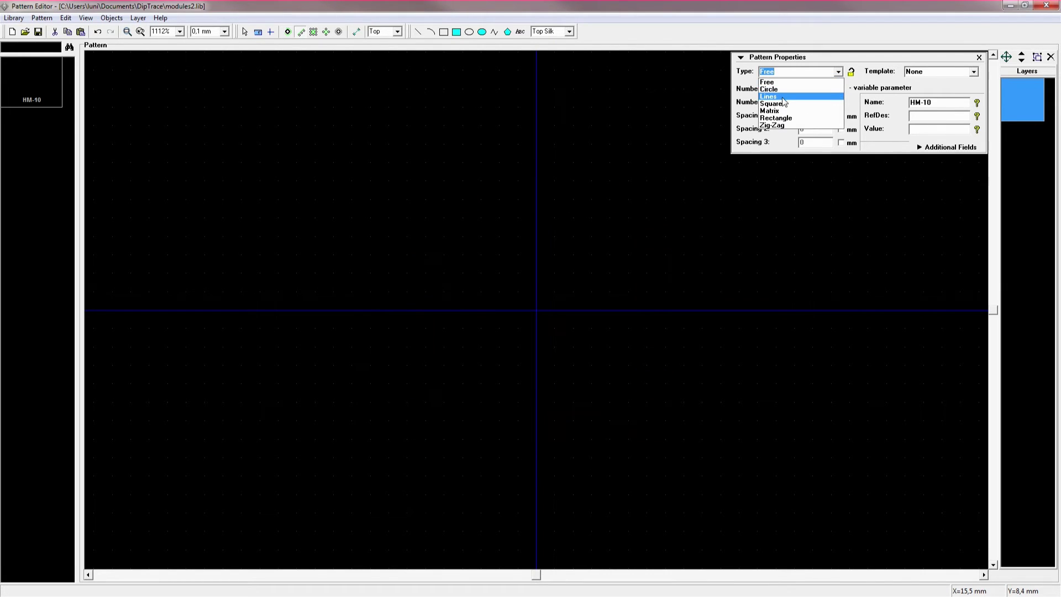
pyautogui.click(783, 97)
pyautogui.click(815, 89)
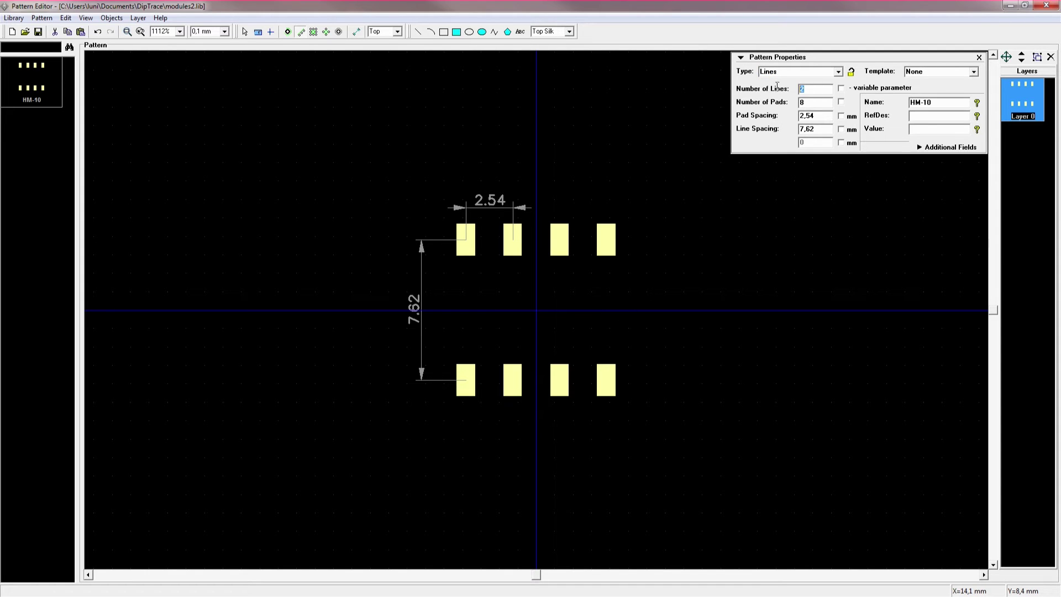
pyautogui.click(812, 104)
pyautogui.write('13')
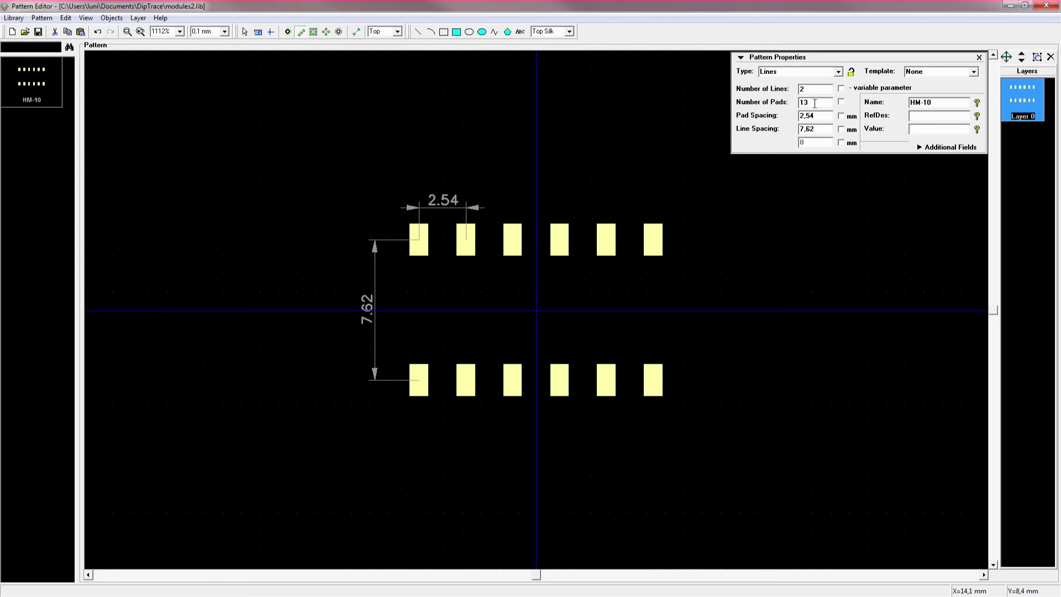
pyautogui.moveTo(814, 104); pyautogui.dragTo(797, 103)
pyautogui.write('26')
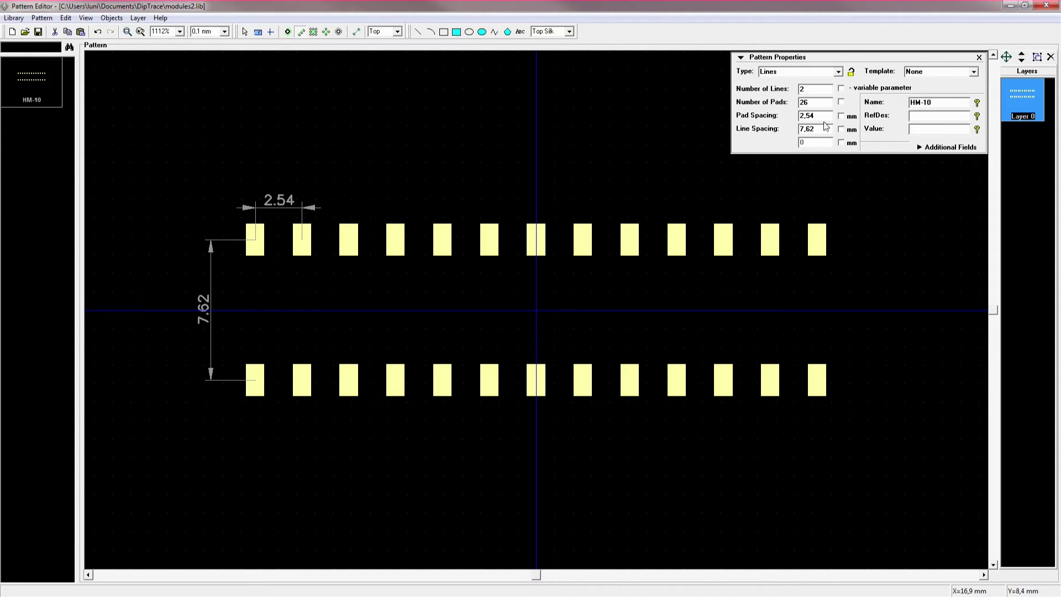
# - Set the pattern's pad spacing to 1,5 mm and its line spacing to 13 mm
pyautogui.moveTo(823, 116); pyautogui.dragTo(780, 114)
pyautogui.write('1')
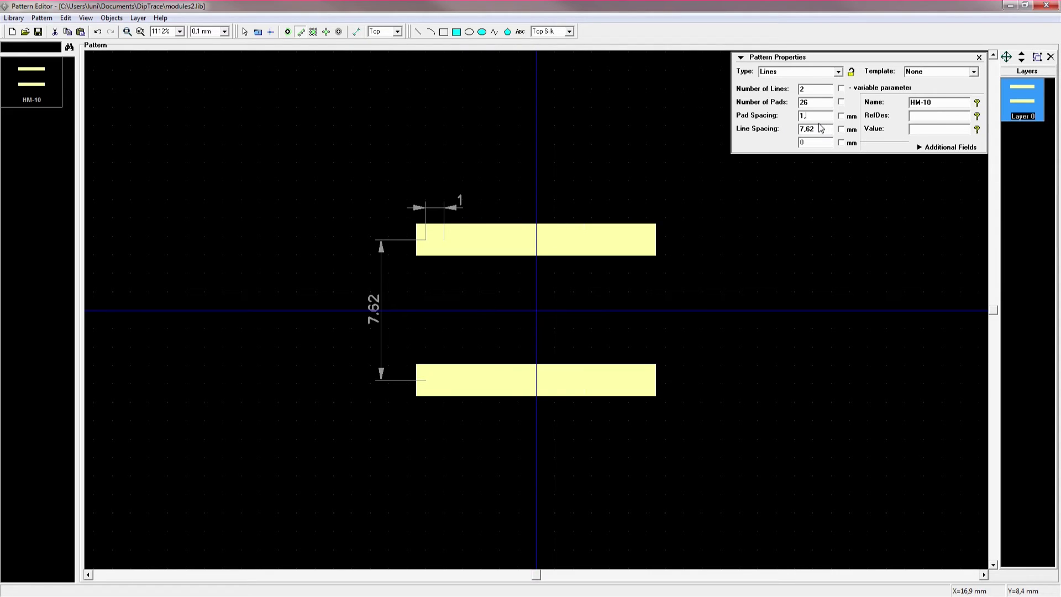
pyautogui.write(',5')
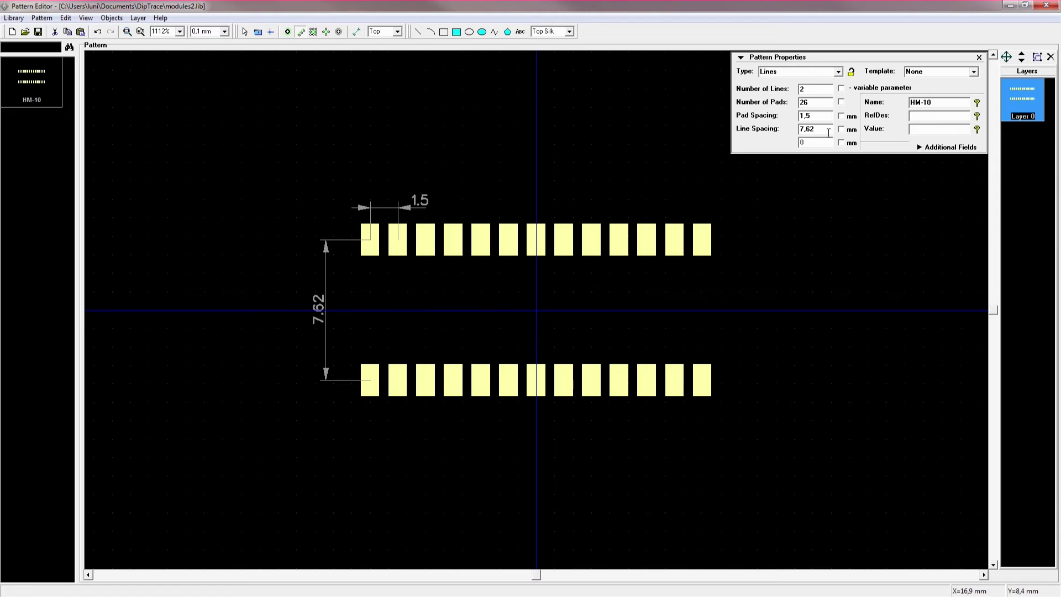
pyautogui.press('Tab')
pyautogui.write('13')
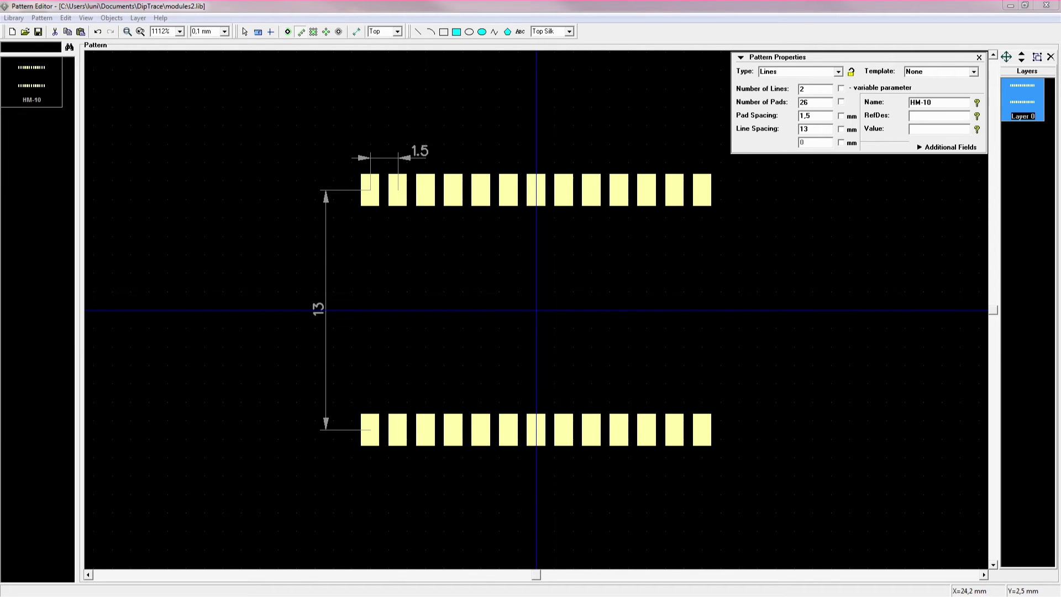
# - Switch to the HM-10 datasheet in Foxit Reader and check the module's package drawings
pyautogui.hotkey('alt', 'Tab')
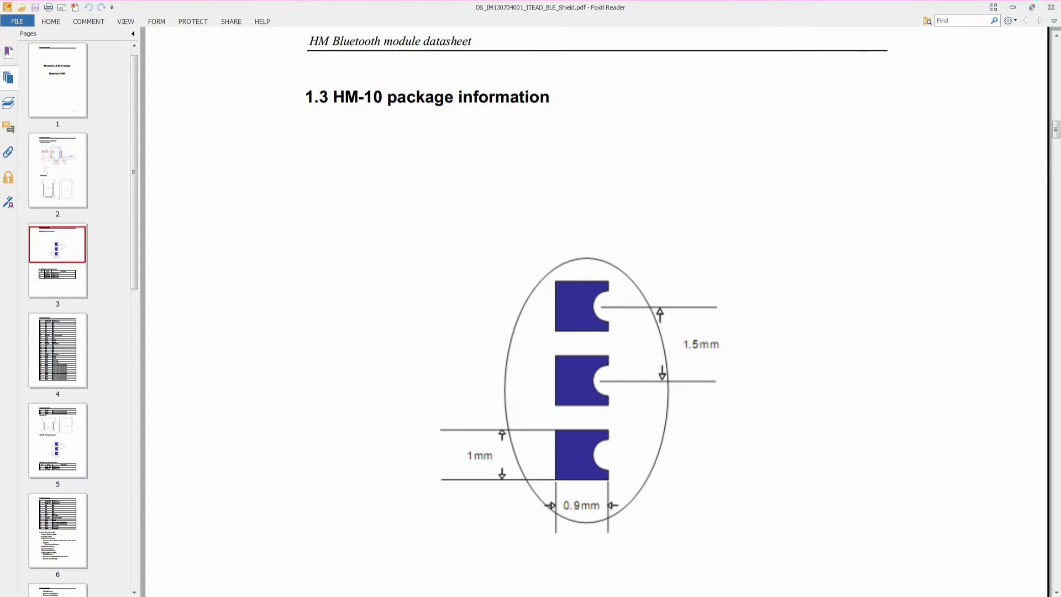
pyautogui.scroll(5, 725, 292)
pyautogui.scroll(3, 725, 293)
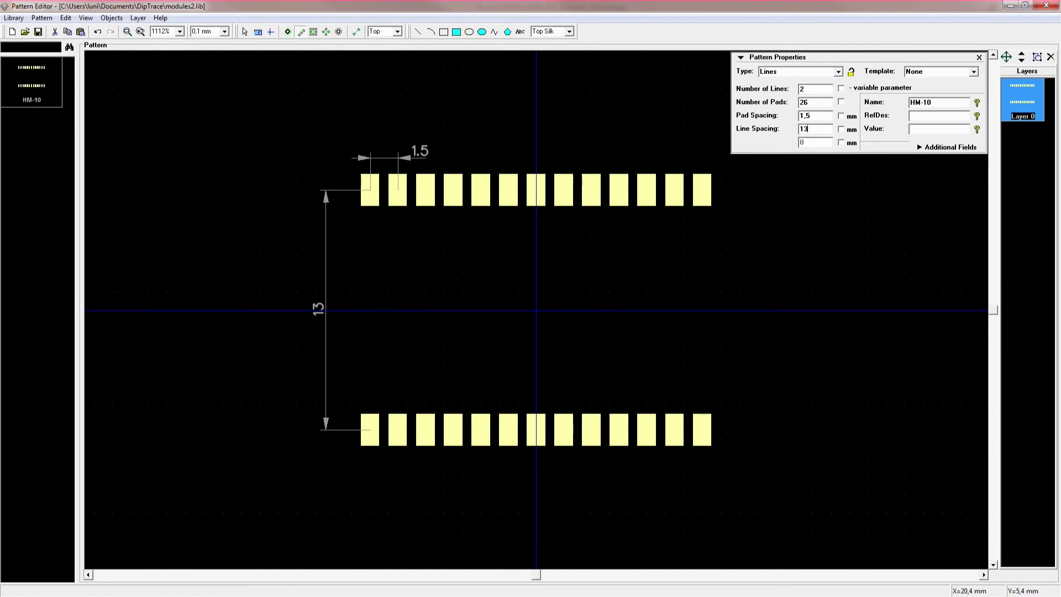
# - Apply a custom grid size of 0,1 mm and inspect the grid around the pads
pyautogui.click(86, 17)
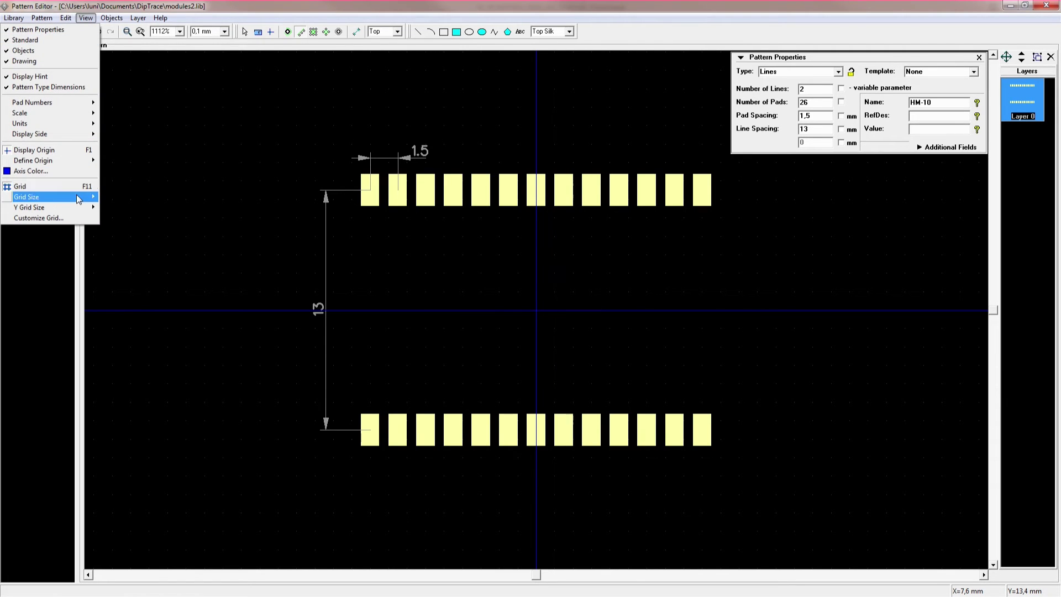
pyautogui.moveTo(82, 199)
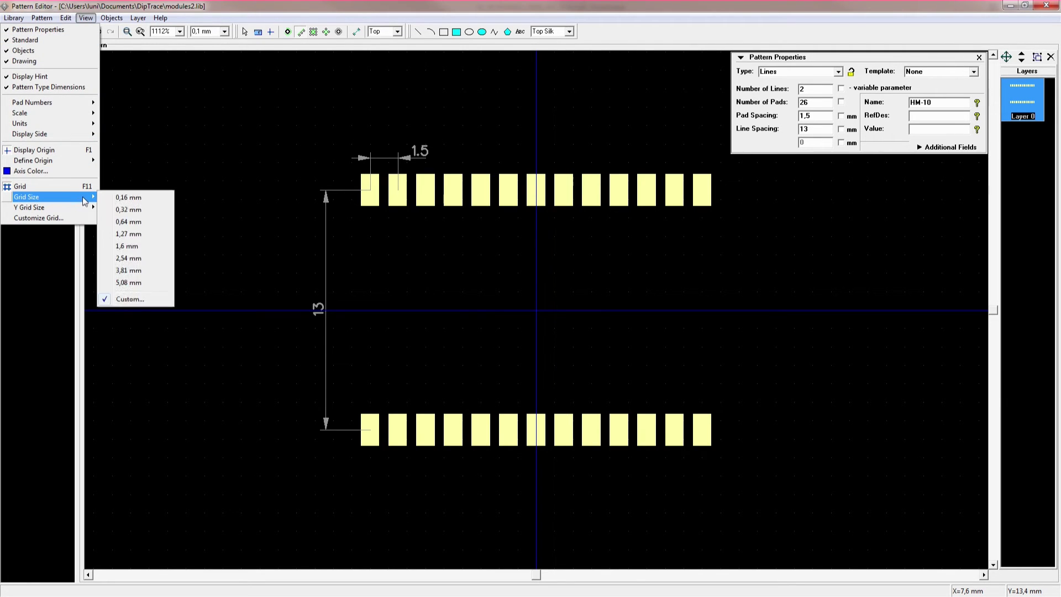
pyautogui.click(135, 299)
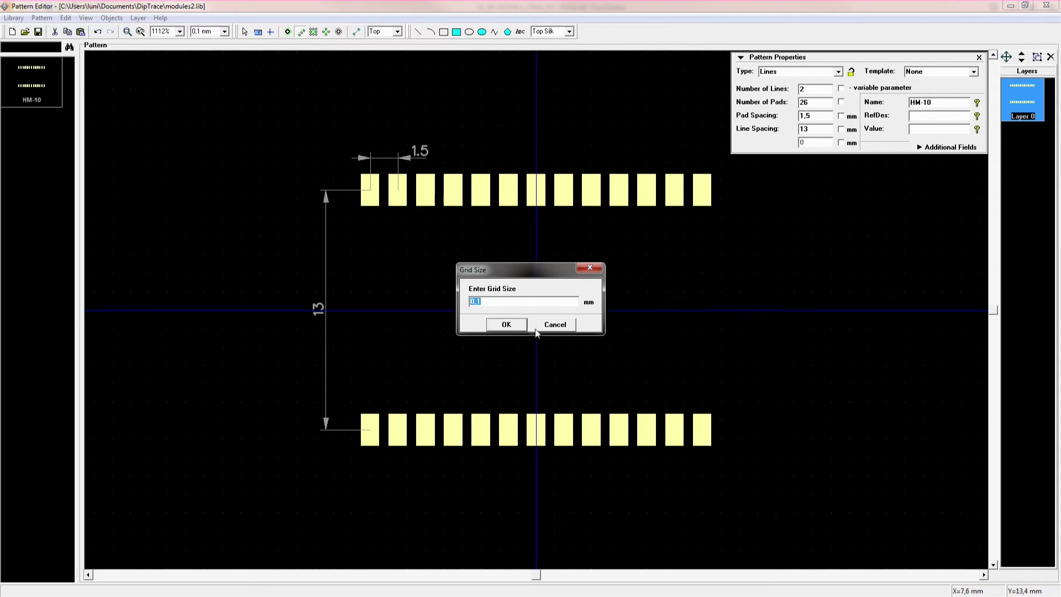
pyautogui.click(506, 325)
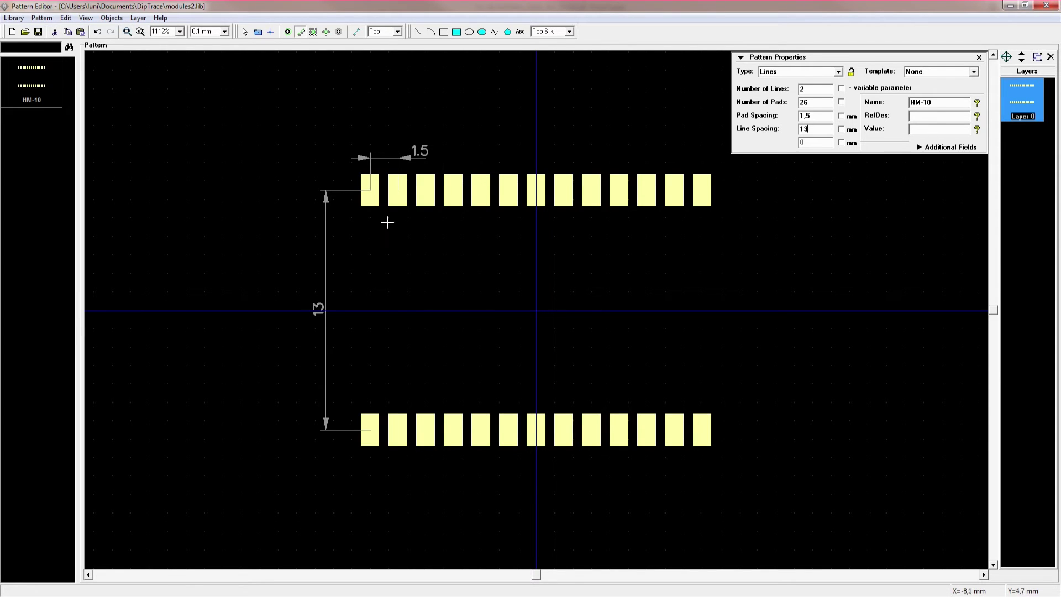
pyautogui.scroll(3, 367, 214)
pyautogui.scroll(2, 369, 213)
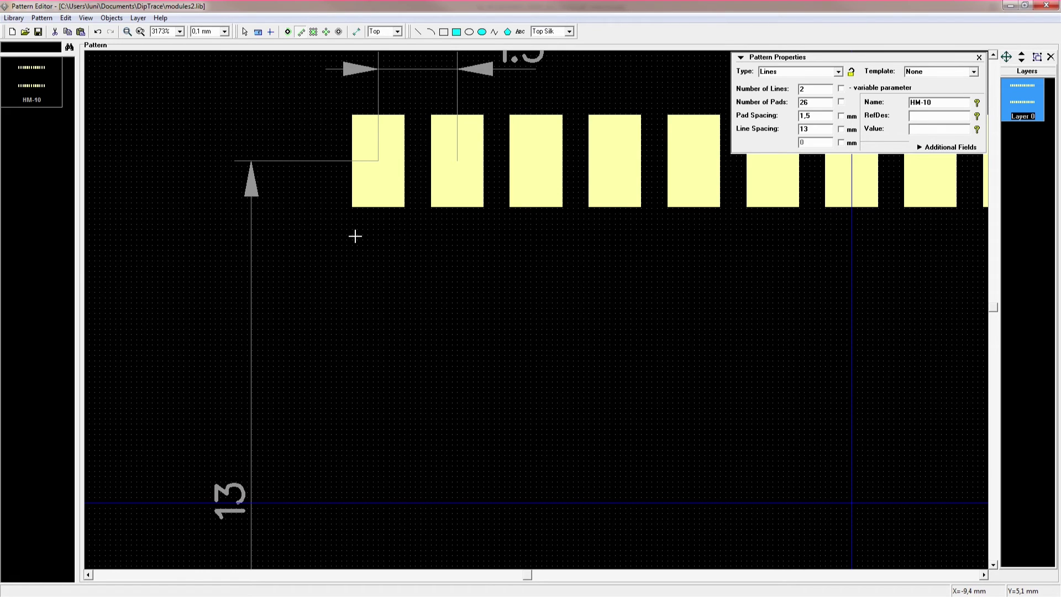
pyautogui.scroll(1, 355, 231)
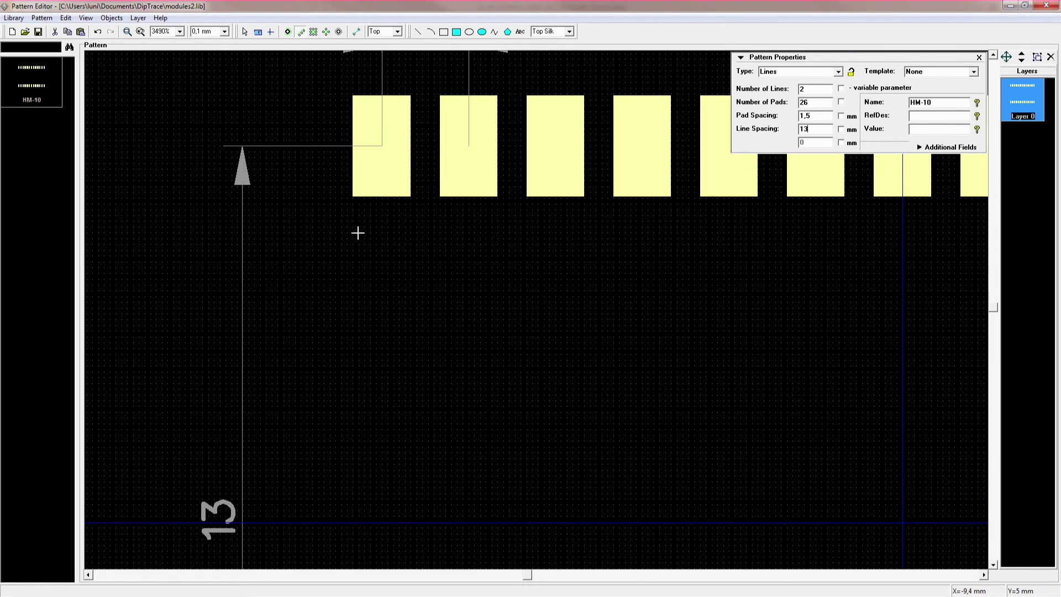
pyautogui.scroll(2, 360, 234)
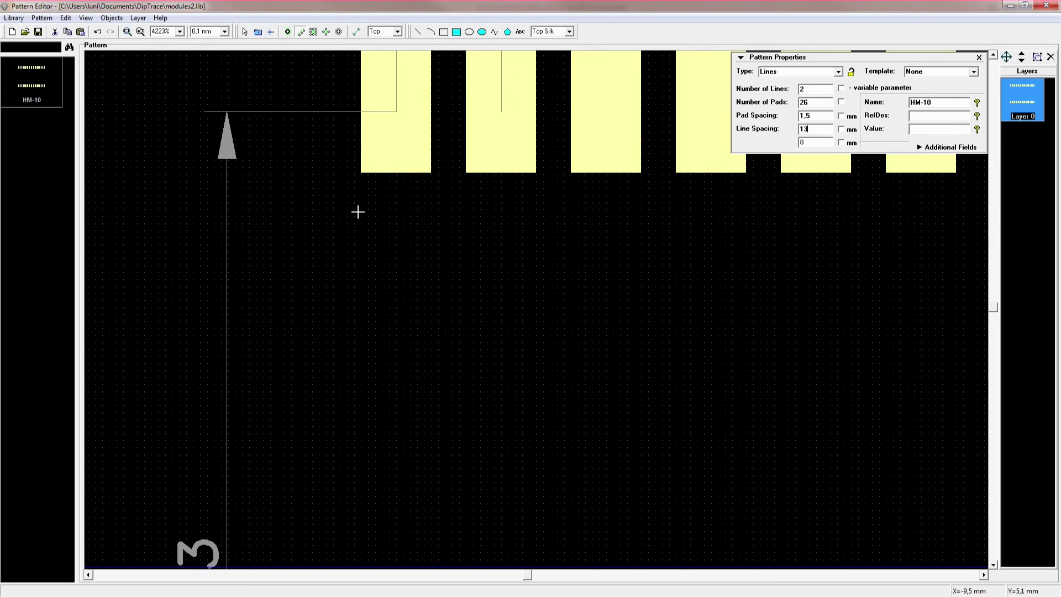
pyautogui.scroll(-1, 356, 212)
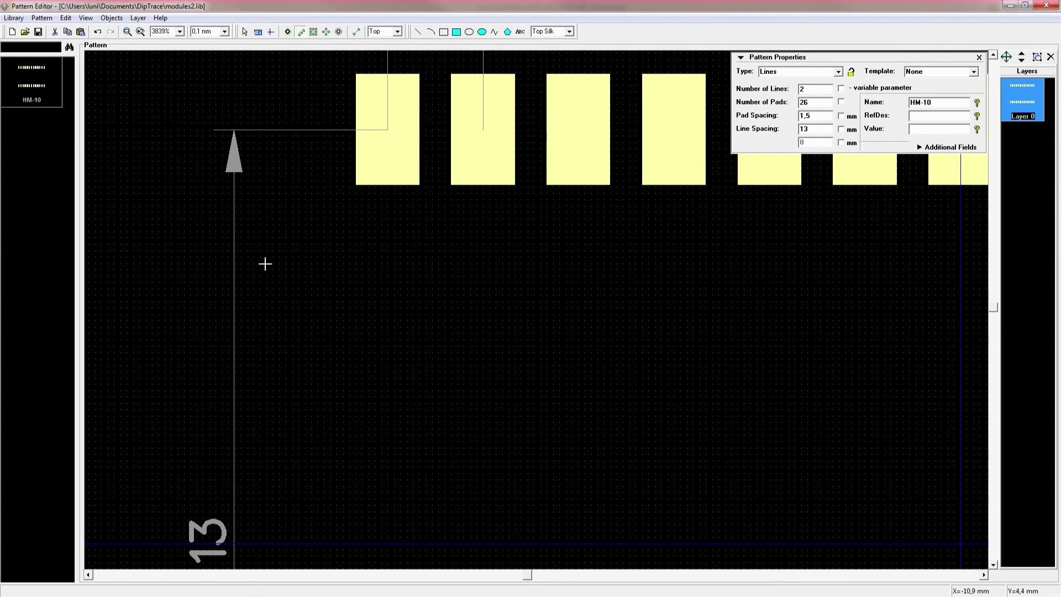
pyautogui.scroll(-3, 369, 221)
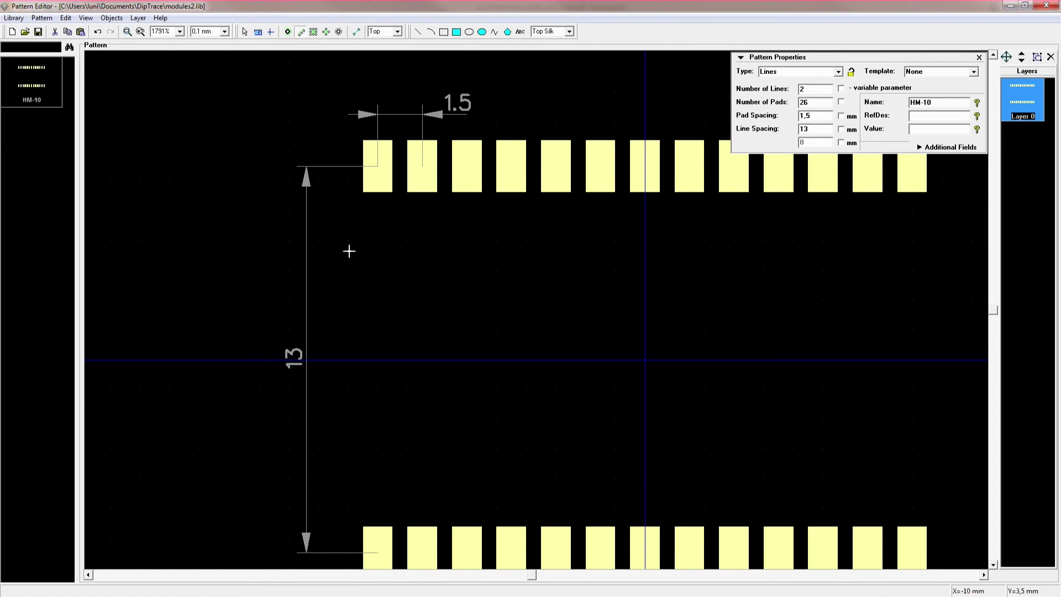
# - In the placement setup, set the pad-to-pad spacing to 1,5 mm in both X and Y
pyautogui.click(86, 18)
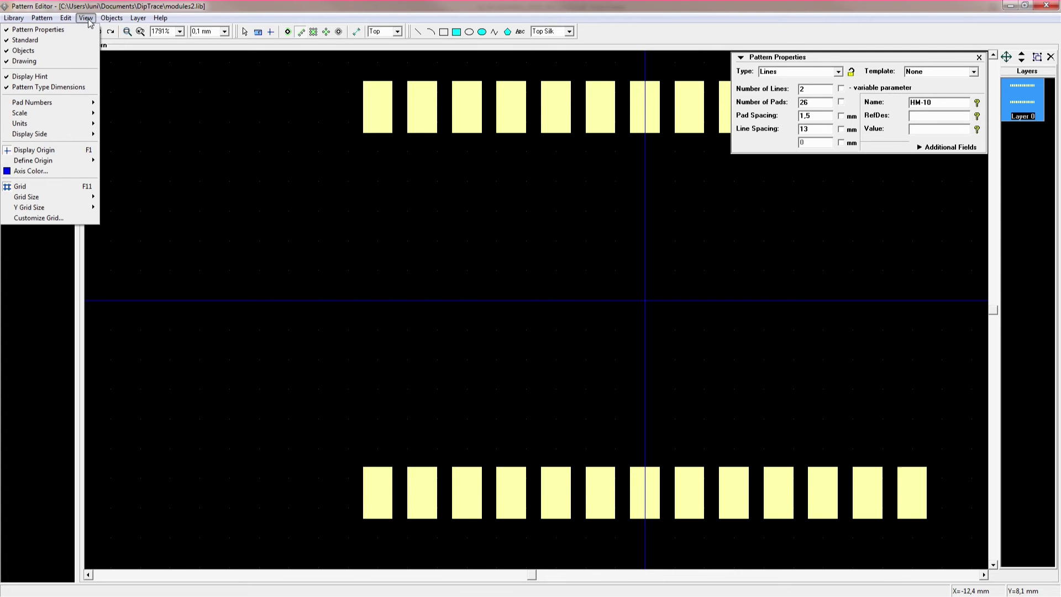
pyautogui.moveTo(111, 21)
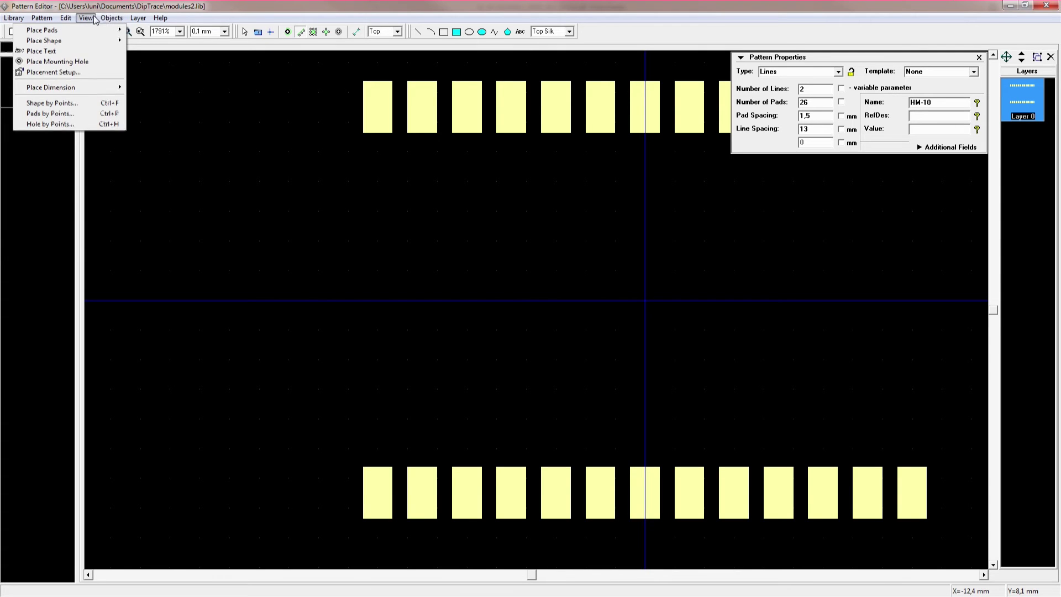
pyautogui.click(82, 72)
pyautogui.press('Tab')
pyautogui.write('1,5')
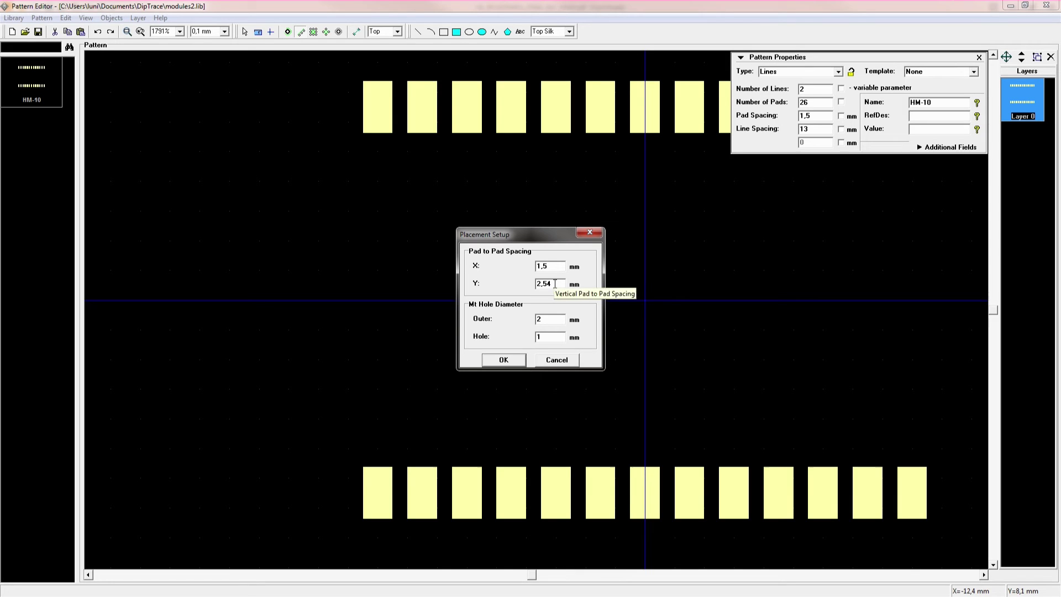
pyautogui.press('Tab')
pyautogui.write('1')
pyautogui.click(507, 360)
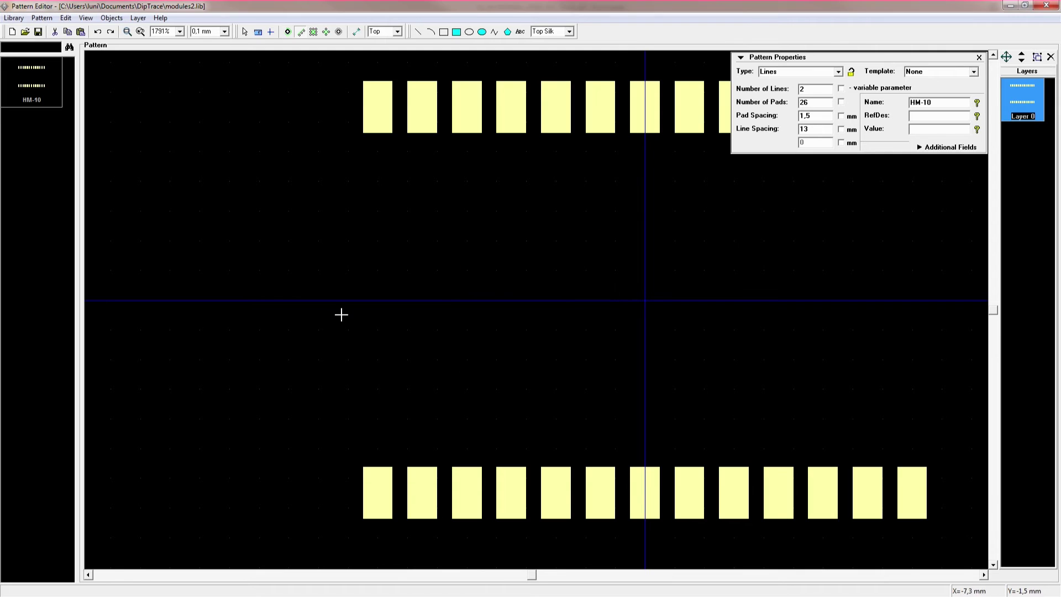
# - Try to place a vertical line of eight pads beside the left ends of the two pad rows
pyautogui.click(305, 33)
pyautogui.click(317, 119)
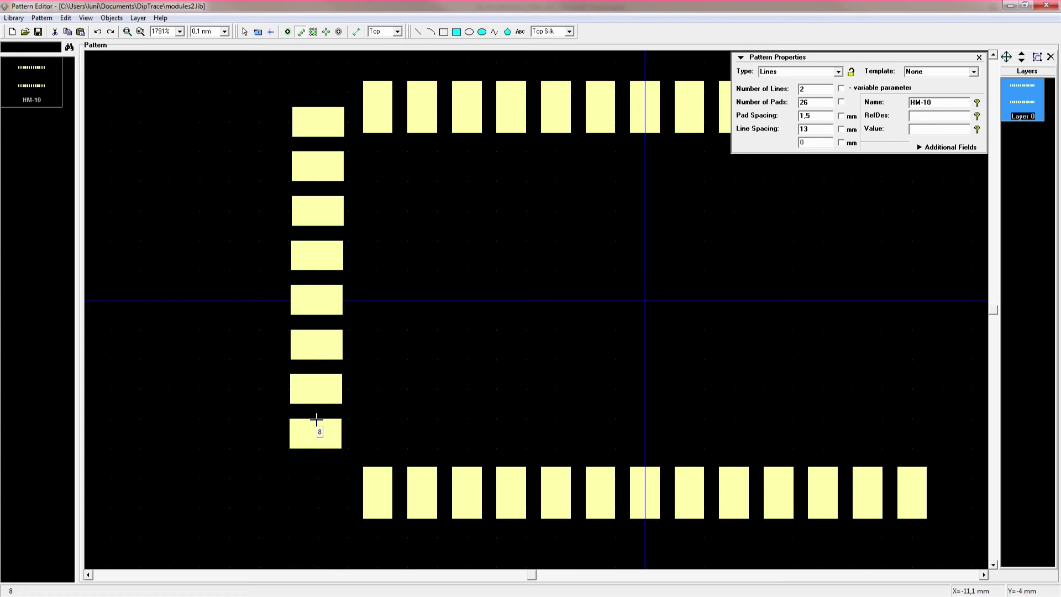
pyautogui.click(316, 420)
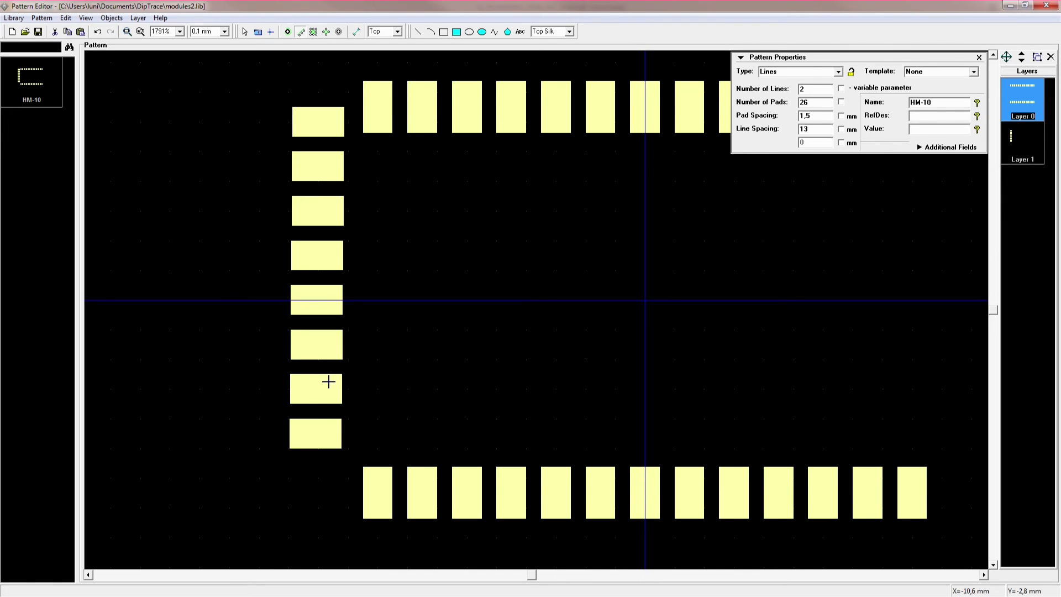
pyautogui.hotkey('ctrl', 'z')
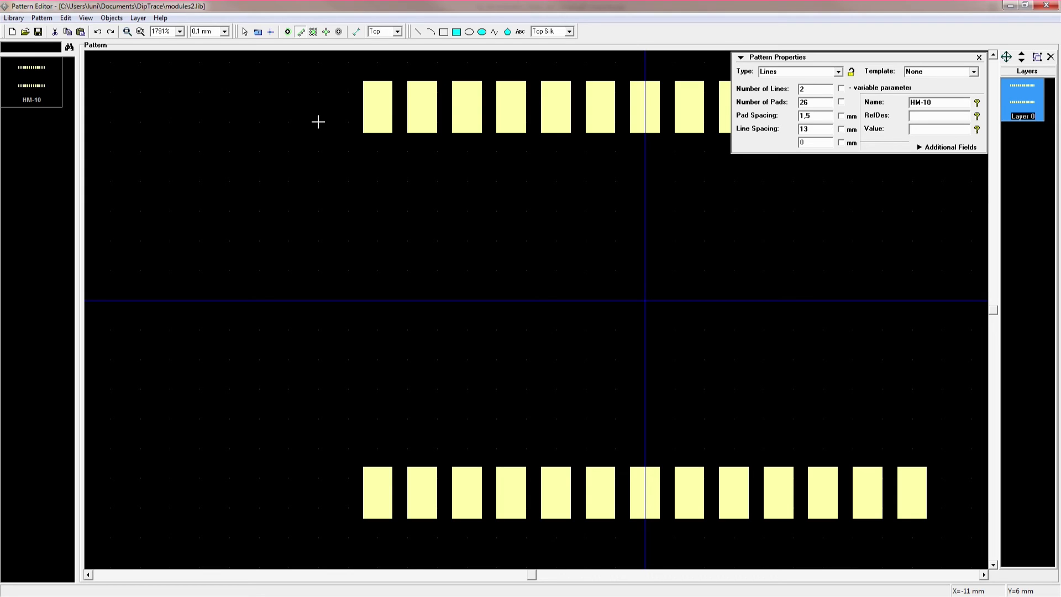
# - Place a straight vertical line of eight pads between the two rows' levels, just beyond their left ends
pyautogui.press('r')
pyautogui.moveTo(318, 121)
pyautogui.mouseDown()
pyautogui.moveTo(306, 376)
pyautogui.moveTo(321, 466)
pyautogui.mouseUp()
pyautogui.hotkey('ctrl', 'z')
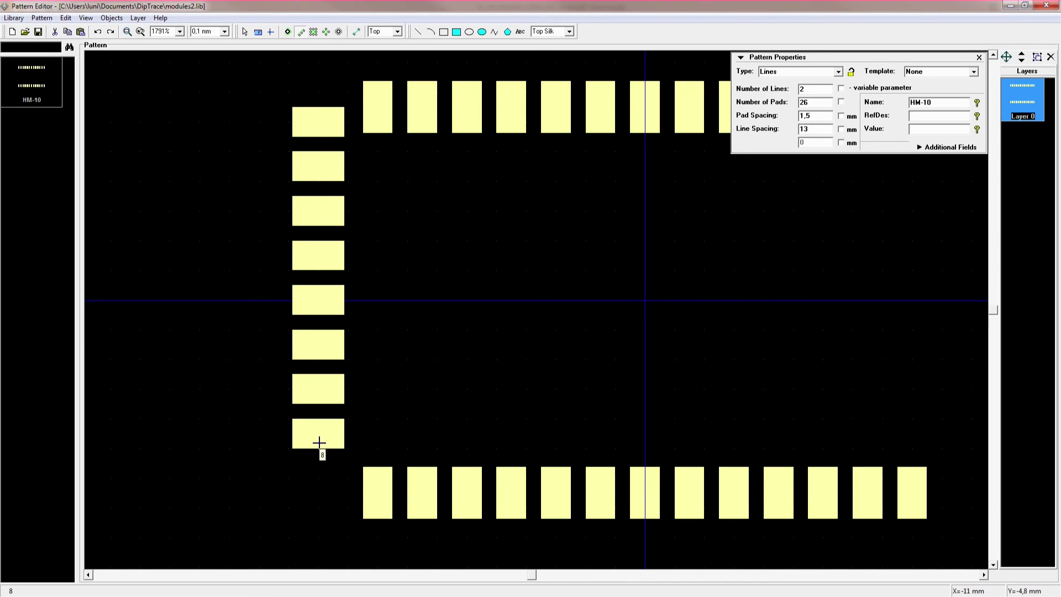
pyautogui.click(319, 442)
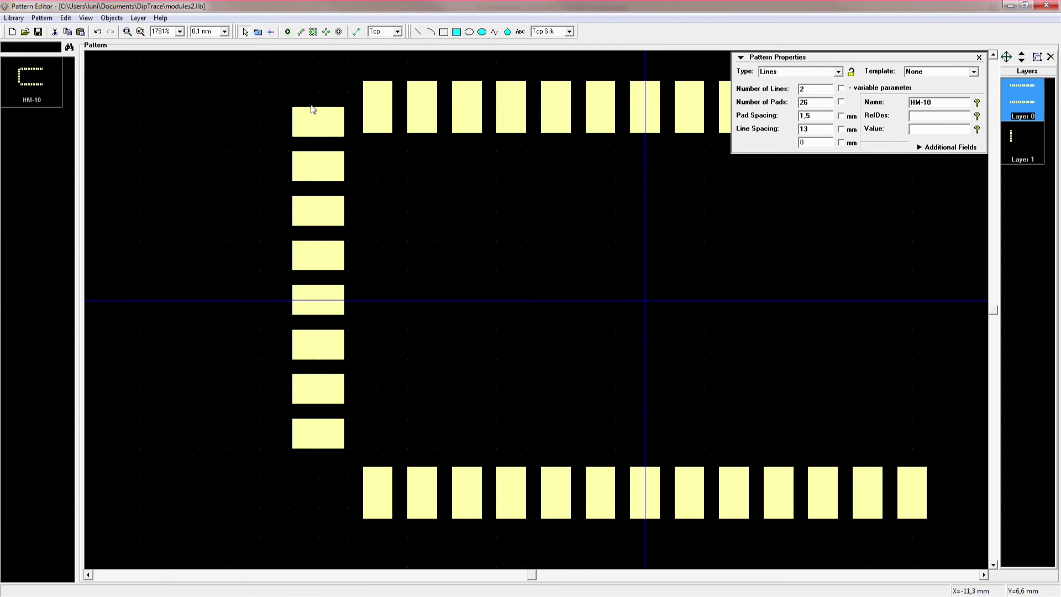
# - Select the eight-pad column and move it down so its top pad sits at Y=5,4 mm
pyautogui.click(244, 32)
pyautogui.moveTo(271, 81); pyautogui.dragTo(348, 486)
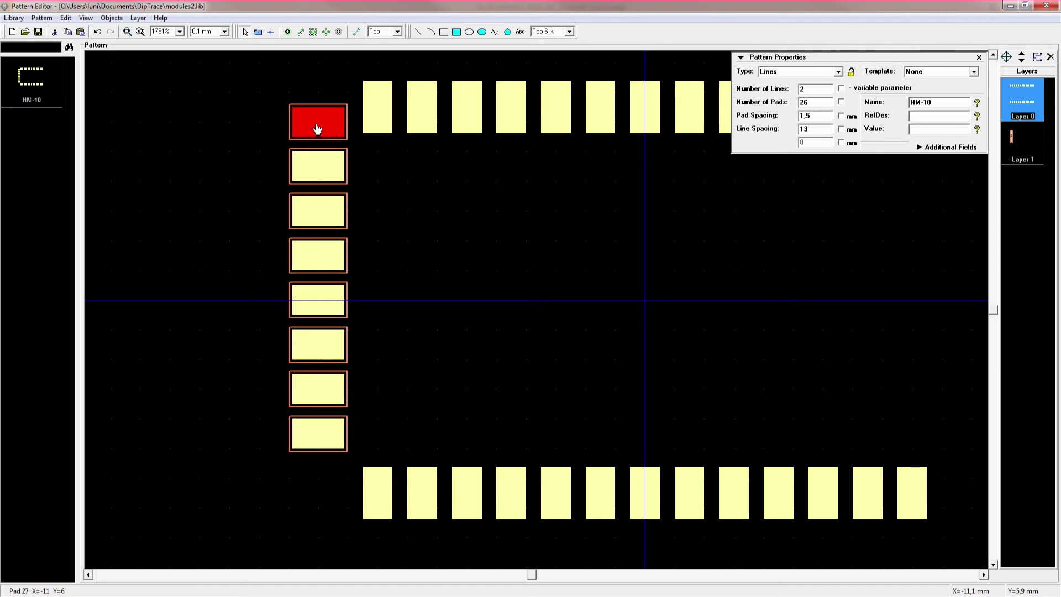
pyautogui.moveTo(317, 130); pyautogui.dragTo(316, 148)
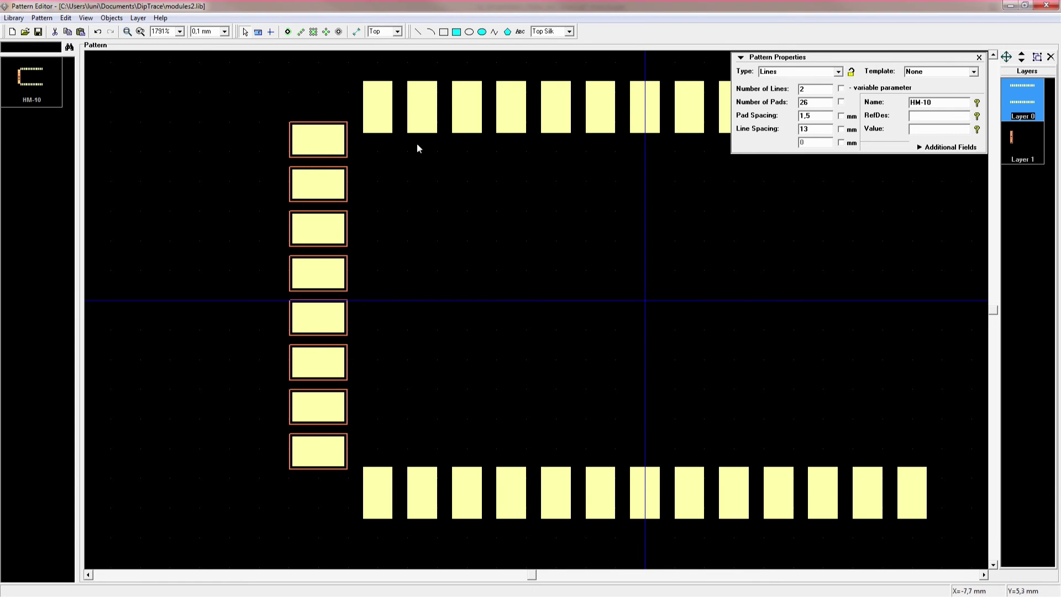
pyautogui.scroll(2, 382, 155)
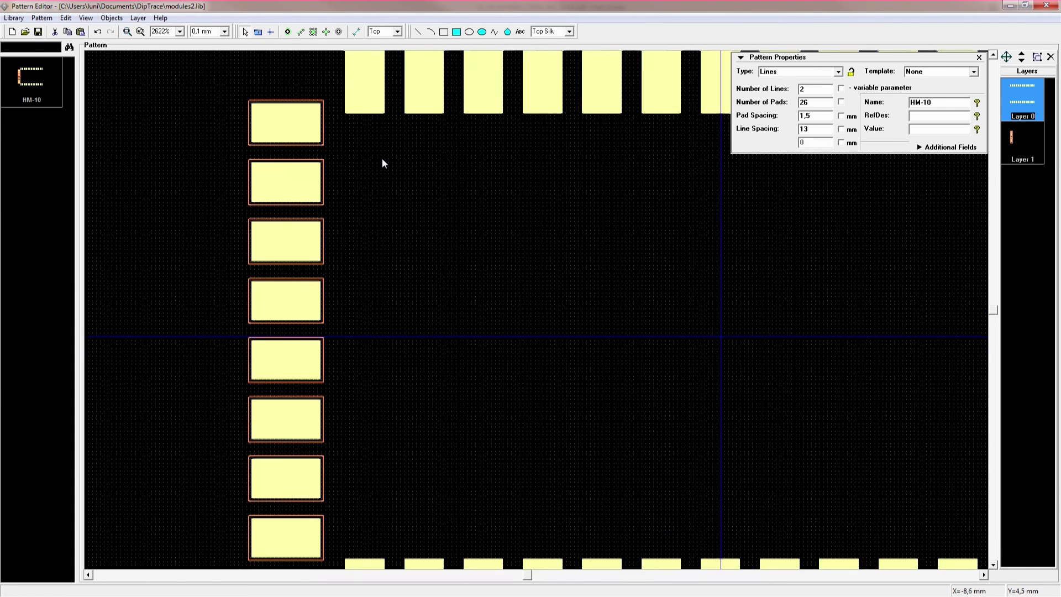
pyautogui.scroll(-2, 382, 158)
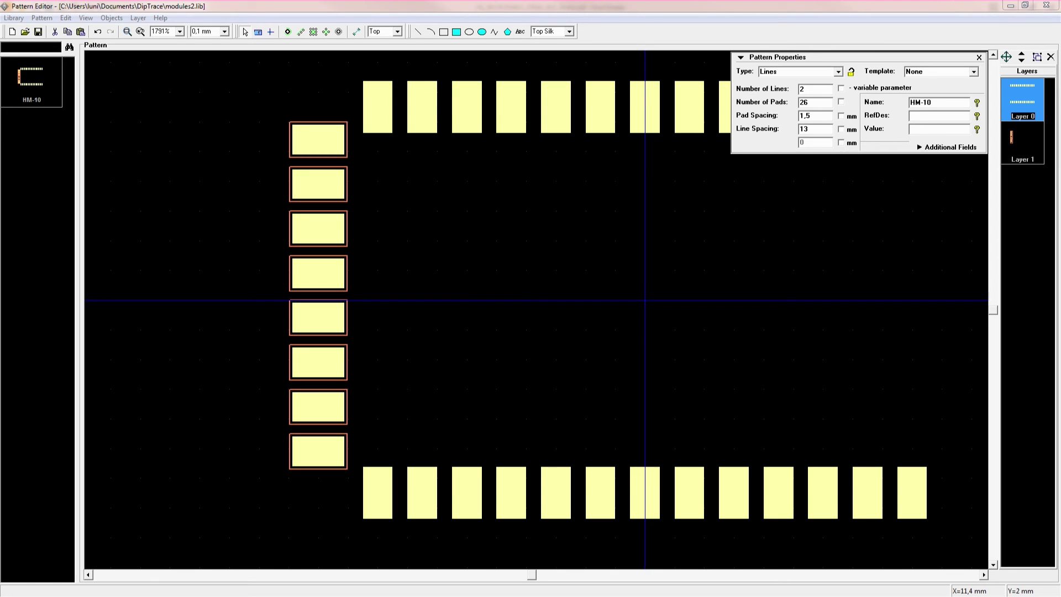
# - Check the pad offsets in the datasheet's module drawing, then move the pad column toward the rows to X=-10,8 mm
pyautogui.hotkey('alt', 'Tab')
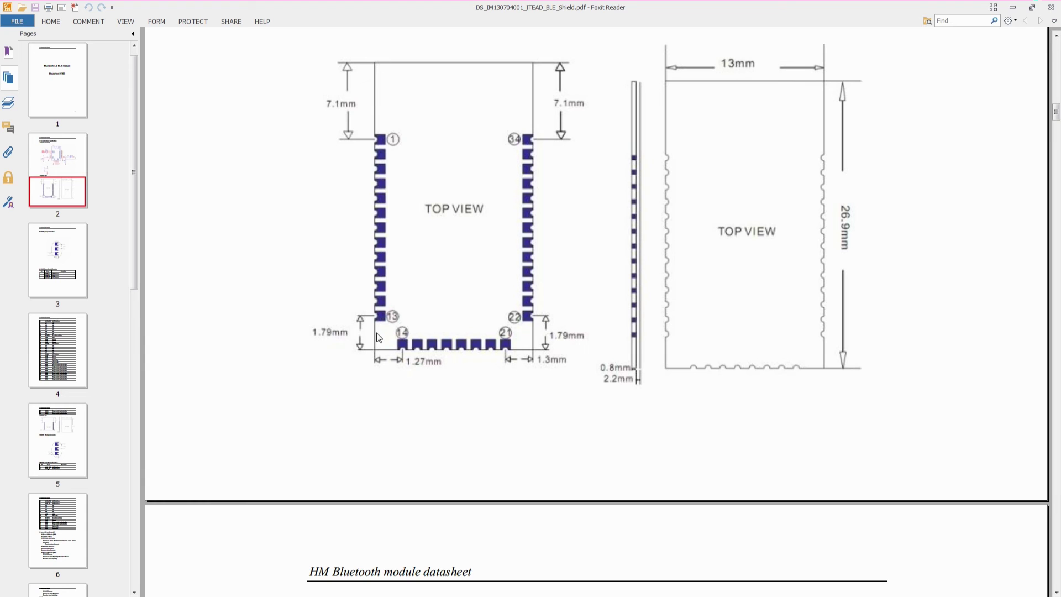
pyautogui.click(1014, 7)
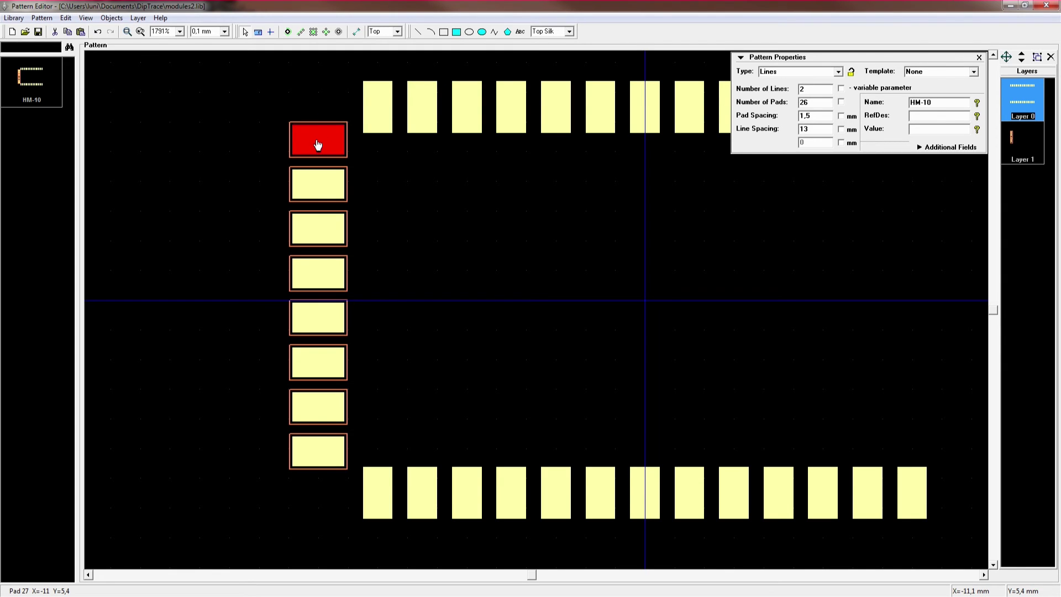
pyautogui.moveTo(318, 145); pyautogui.dragTo(322, 145)
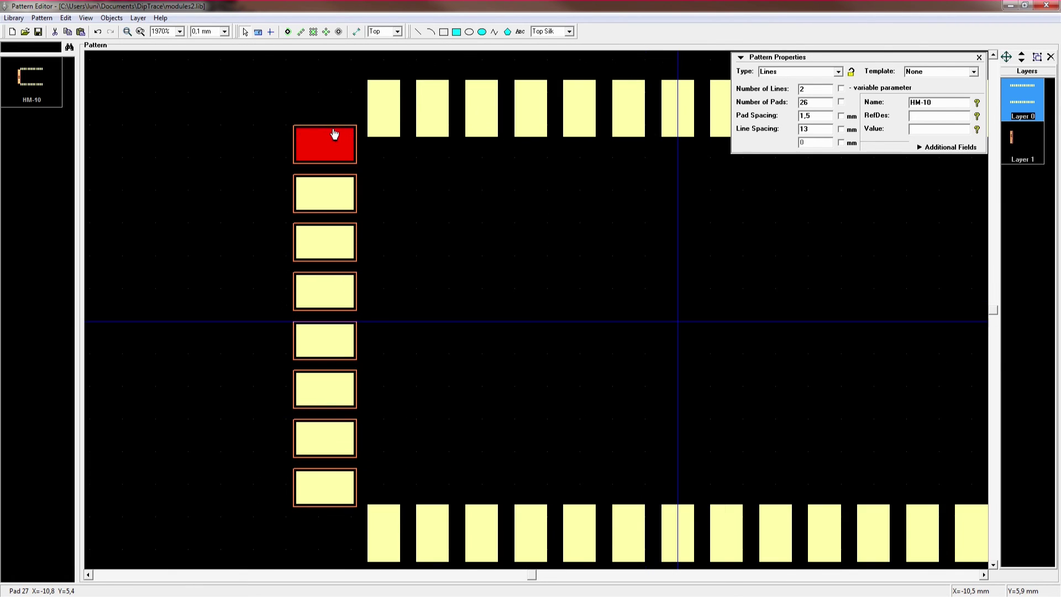
pyautogui.scroll(4, 329, 144)
pyautogui.scroll(3, 333, 147)
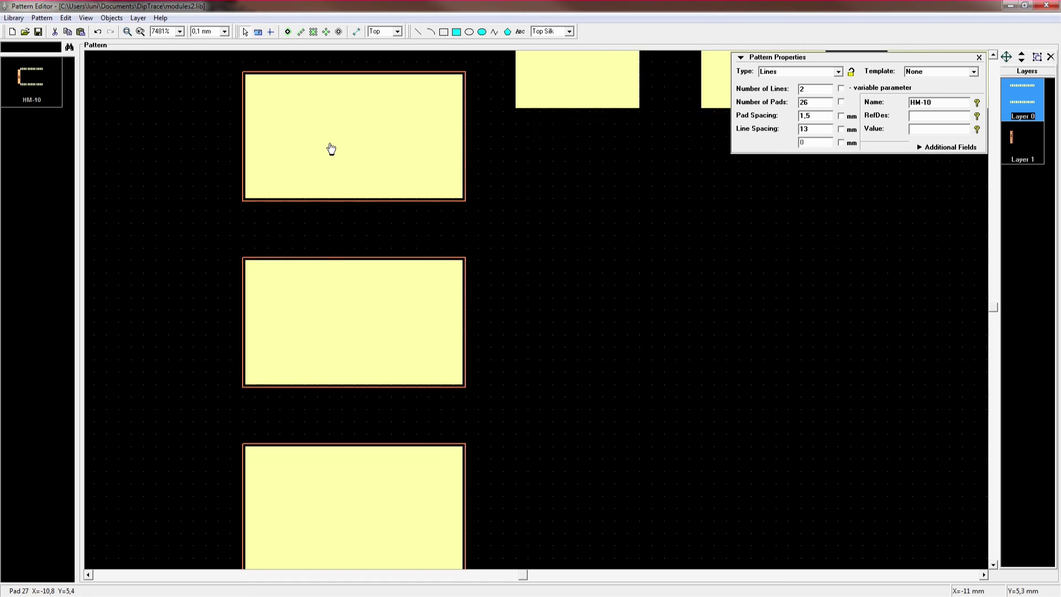
pyautogui.scroll(-2, 330, 147)
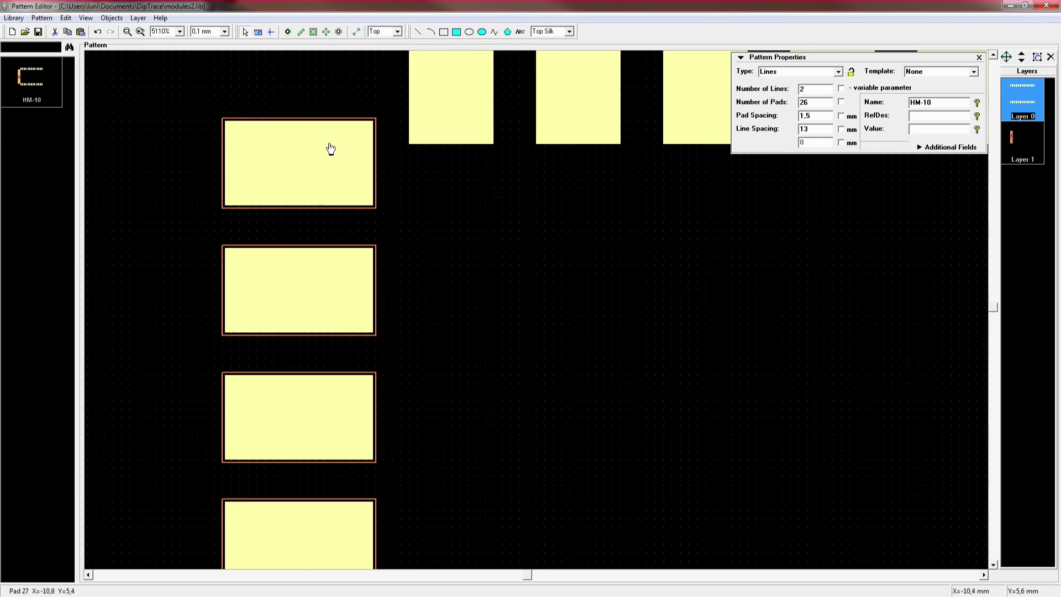
pyautogui.scroll(-3, 298, 168)
# - Nudge the eight-pad column down so its top pad sits at Y=5,3 mm, and deselect it
pyautogui.click(297, 162)
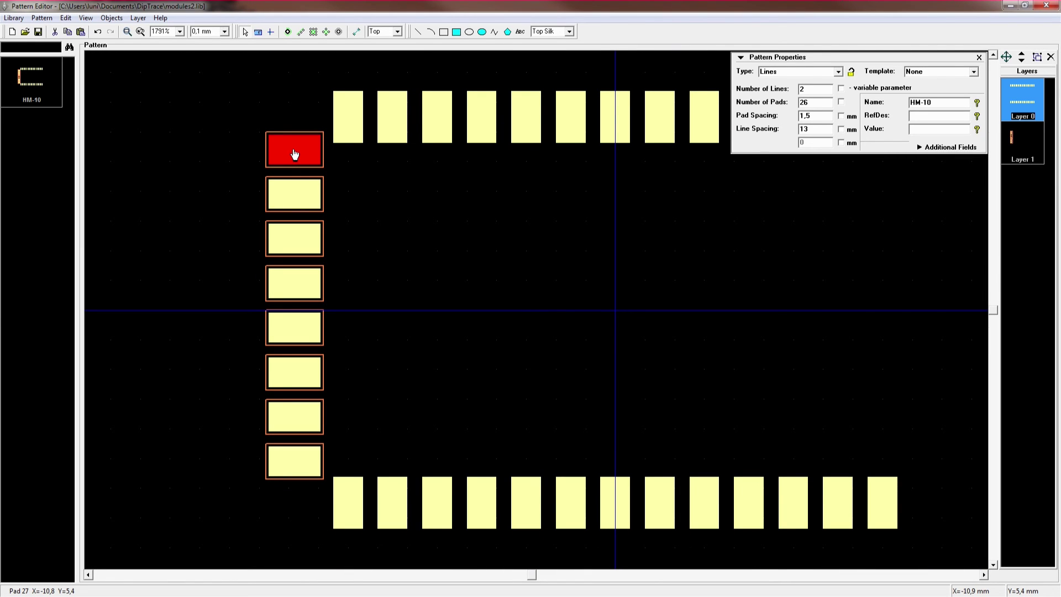
pyautogui.press('Escape')
pyautogui.moveTo(294, 155); pyautogui.dragTo(301, 160)
pyautogui.hotkey('ctrl', 'z')
pyautogui.click(425, 214)
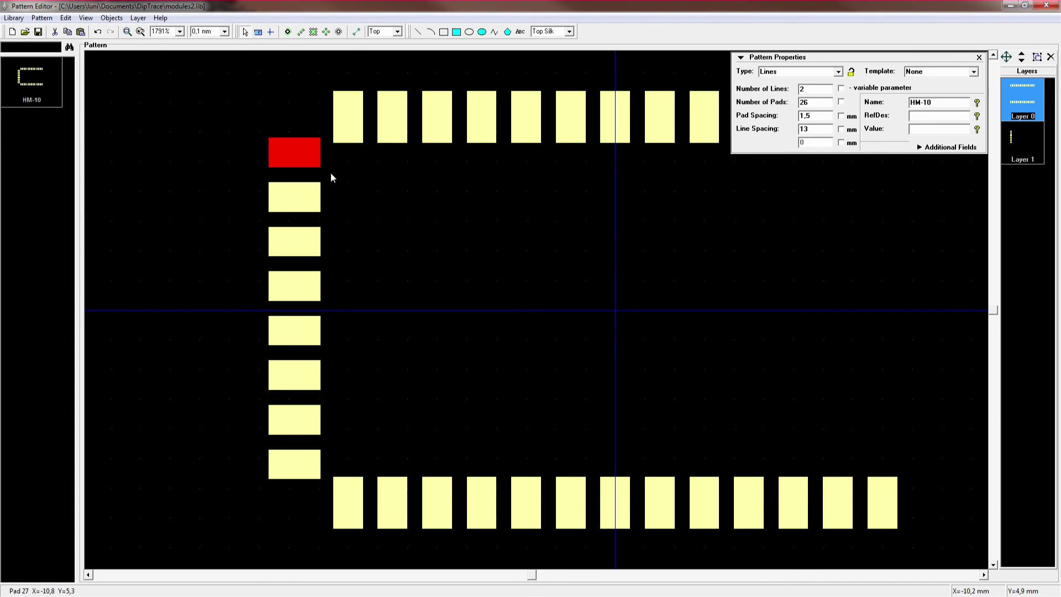
# - Set a custom Y grid size finer than 0,1 mm for more precise vertical positioning
pyautogui.scroll(4, 360, 181)
pyautogui.scroll(-4, 362, 181)
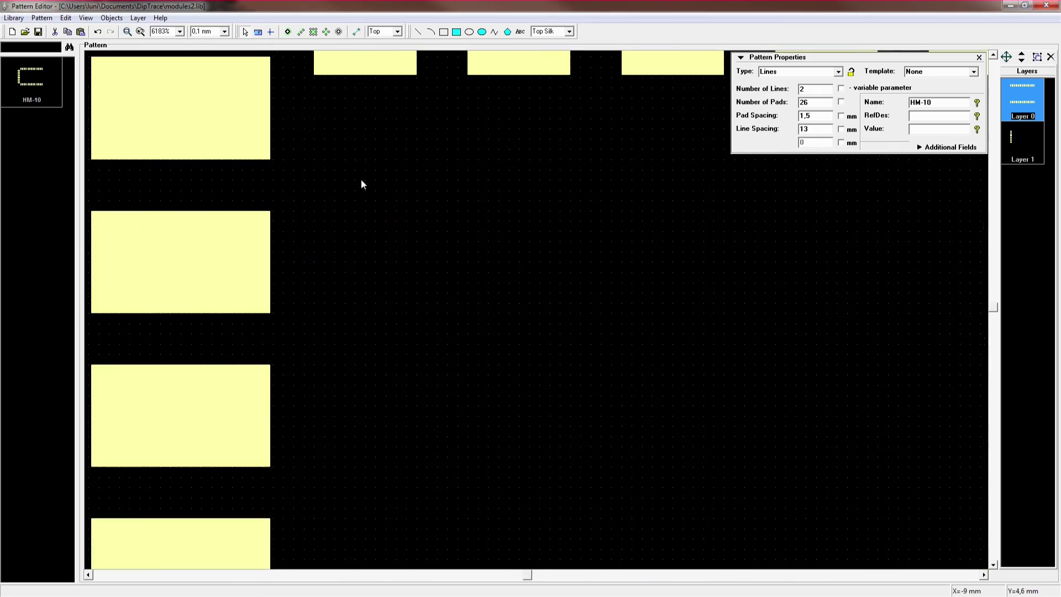
pyautogui.scroll(6, 360, 180)
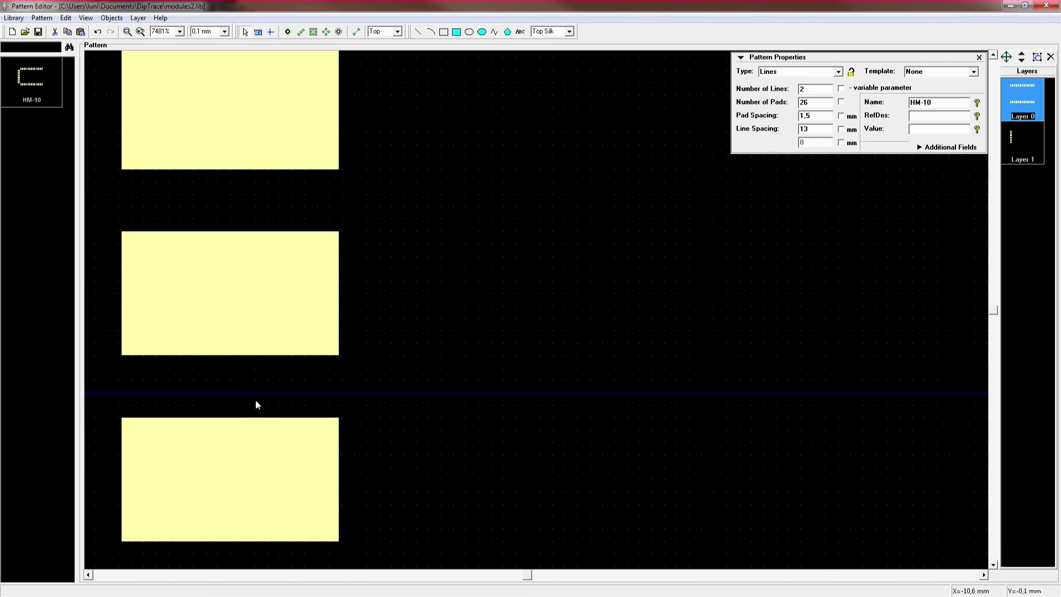
pyautogui.click(42, 18)
pyautogui.moveTo(65, 18)
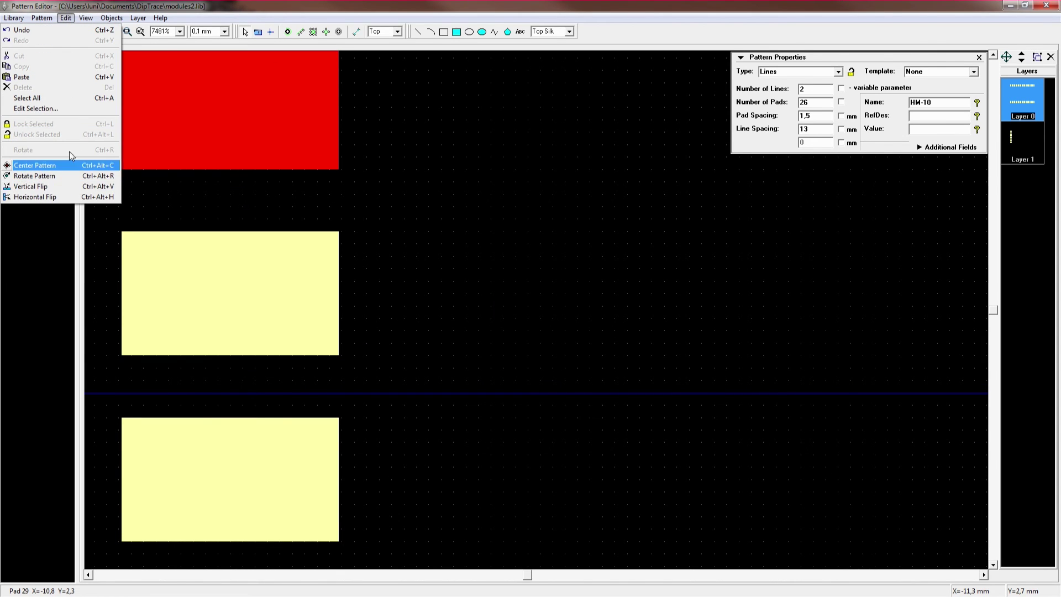
pyautogui.moveTo(58, 208)
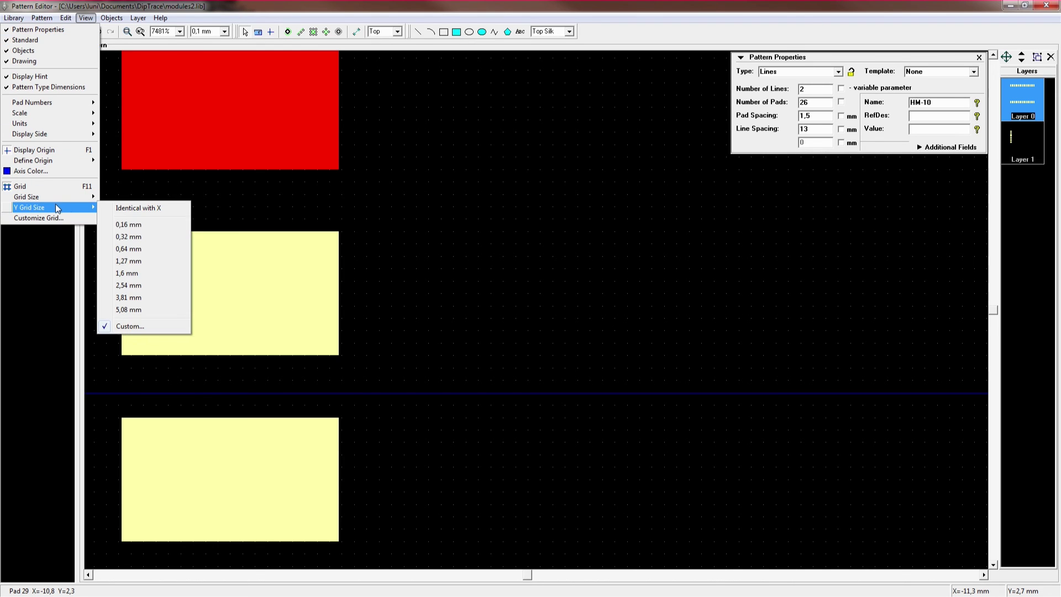
pyautogui.click(144, 329)
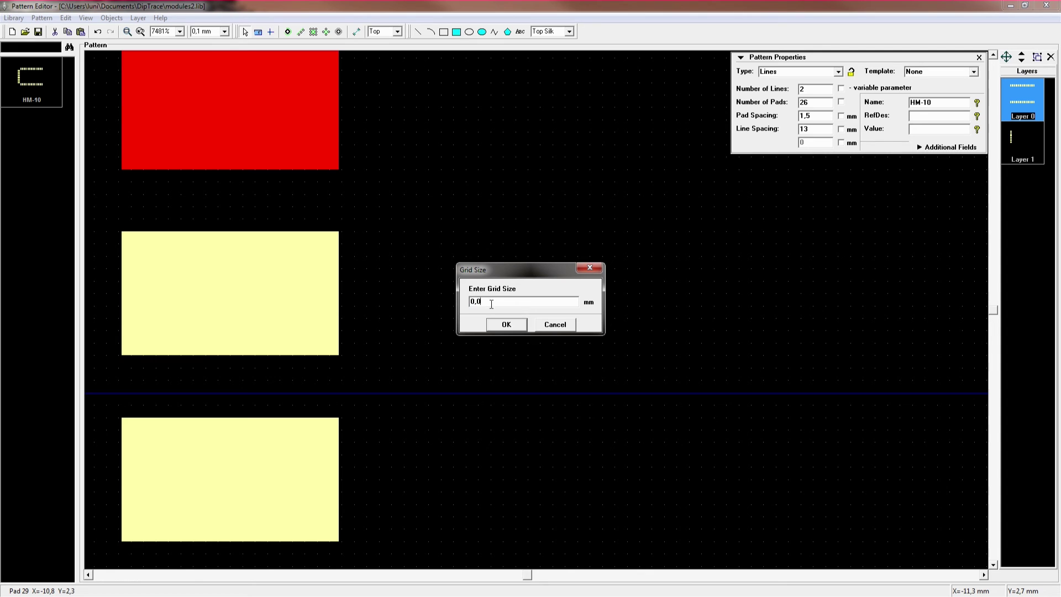
pyautogui.click(504, 326)
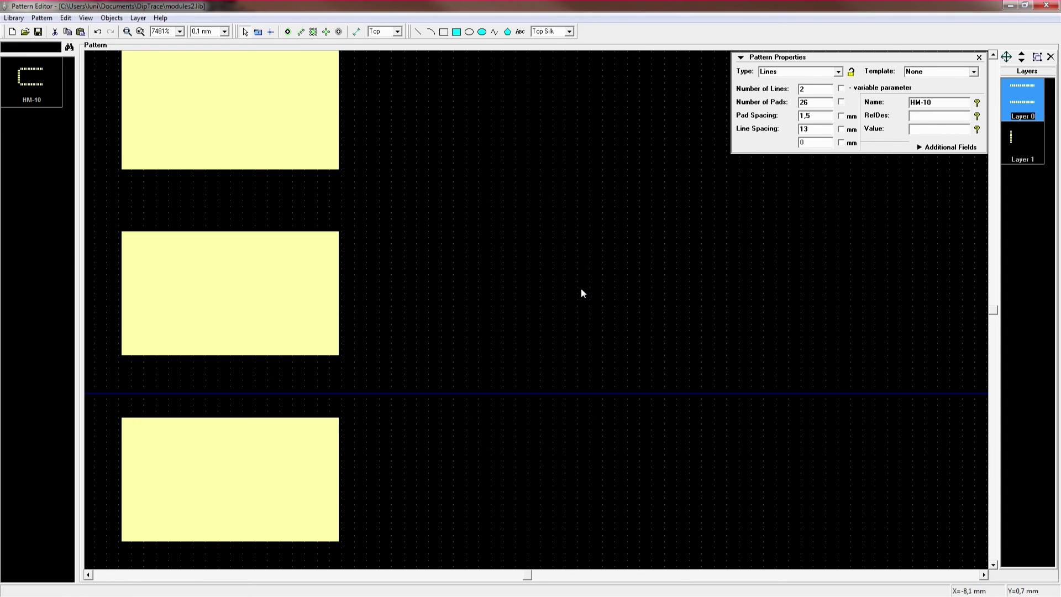
# - Select the eight-pad column and shift it slightly down by one fine grid step, centring it vertically on the horizontal origin axis
pyautogui.scroll(-3, 472, 219)
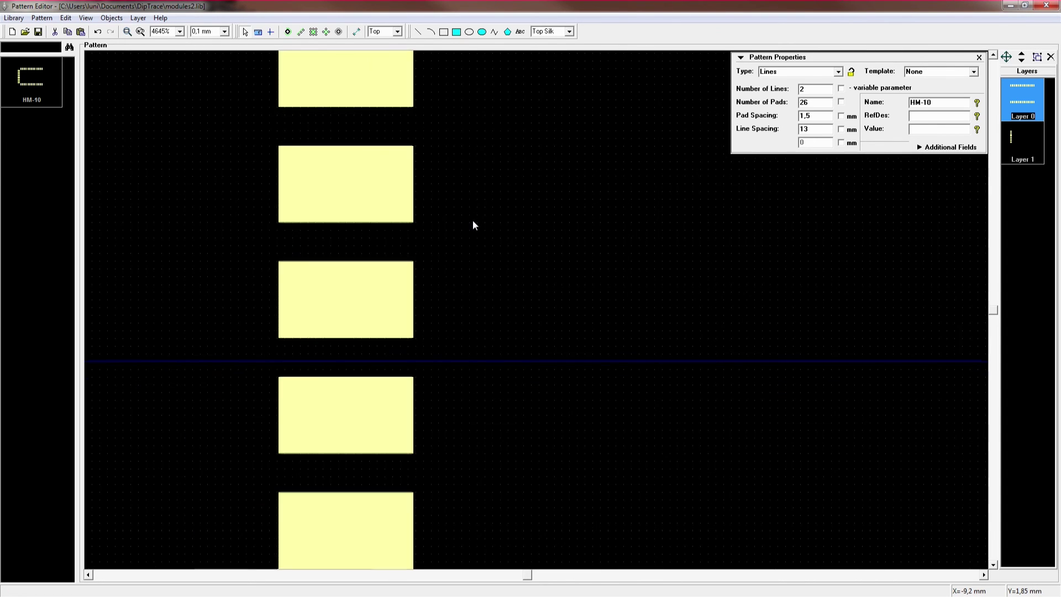
pyautogui.scroll(-2, 472, 222)
pyautogui.moveTo(394, 88); pyautogui.dragTo(475, 469)
pyautogui.scroll(4, 520, 412)
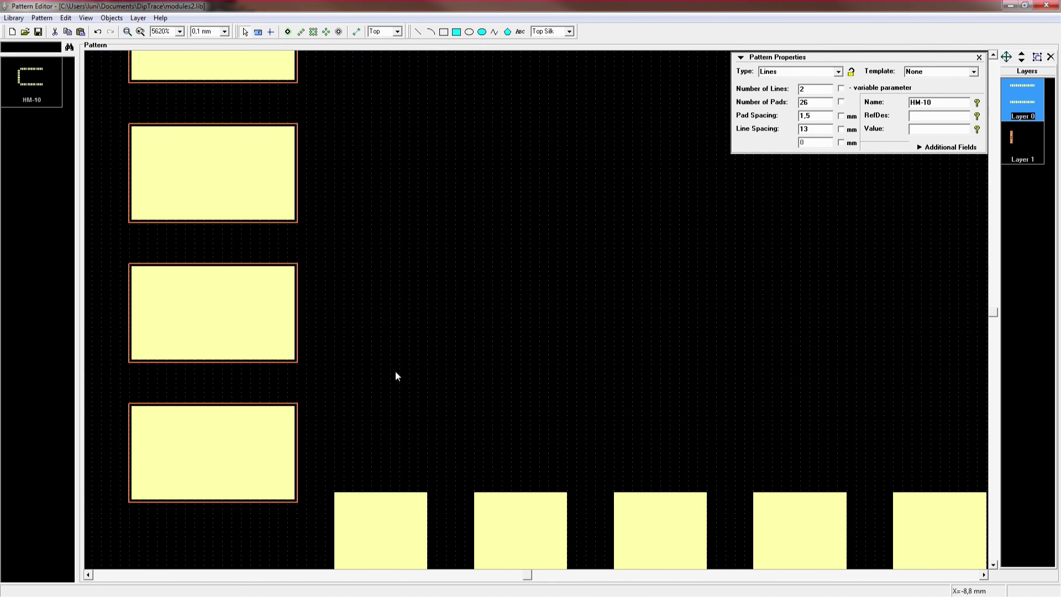
pyautogui.click(992, 54)
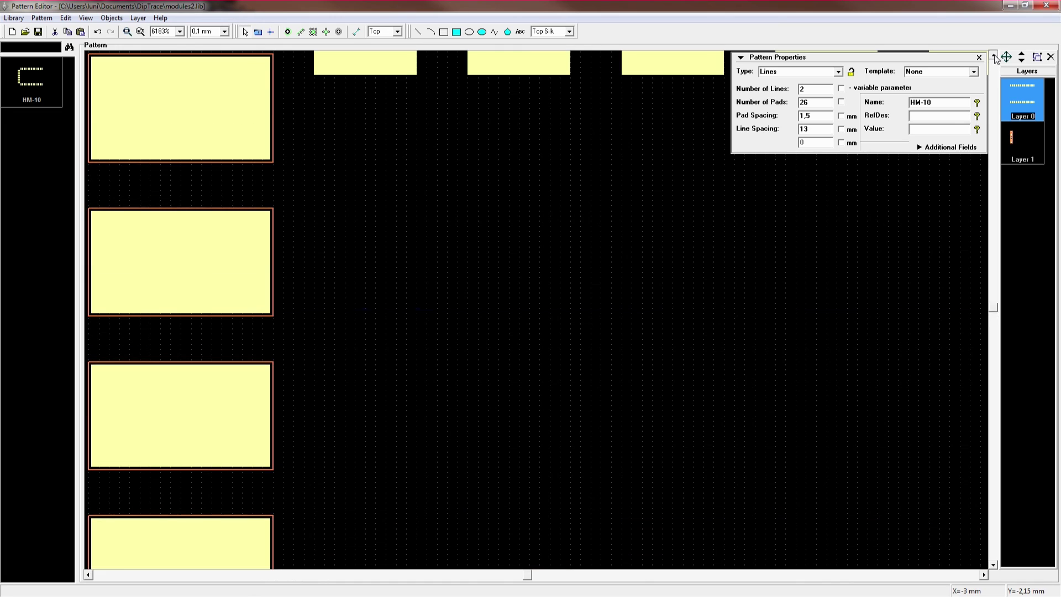
pyautogui.click(993, 565)
pyautogui.click(187, 254)
pyautogui.moveTo(187, 254); pyautogui.dragTo(187, 260)
pyautogui.scroll(-4, 380, 304)
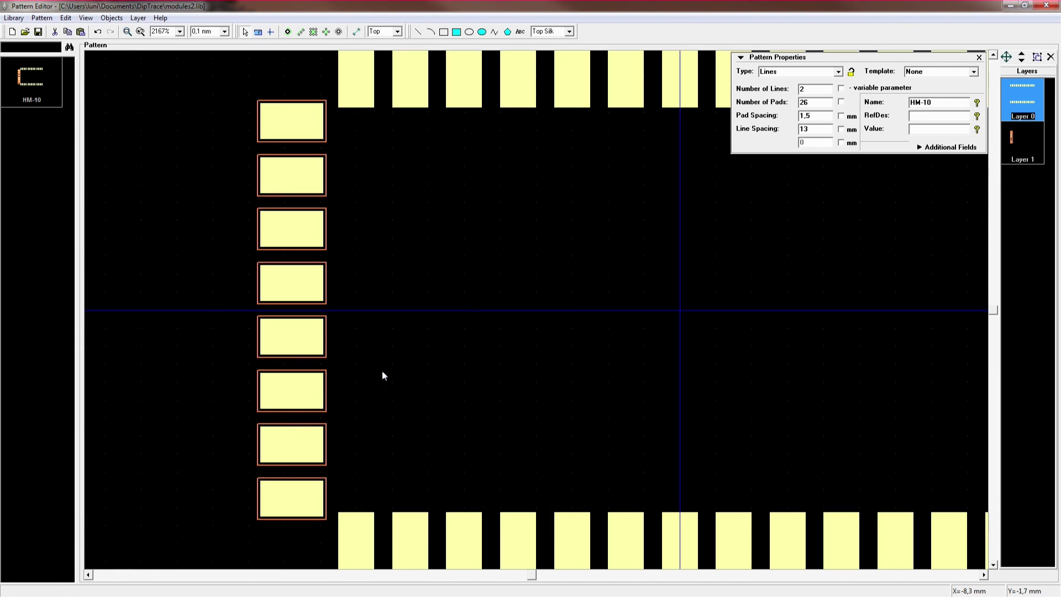
pyautogui.scroll(-2, 385, 376)
pyautogui.click(510, 364)
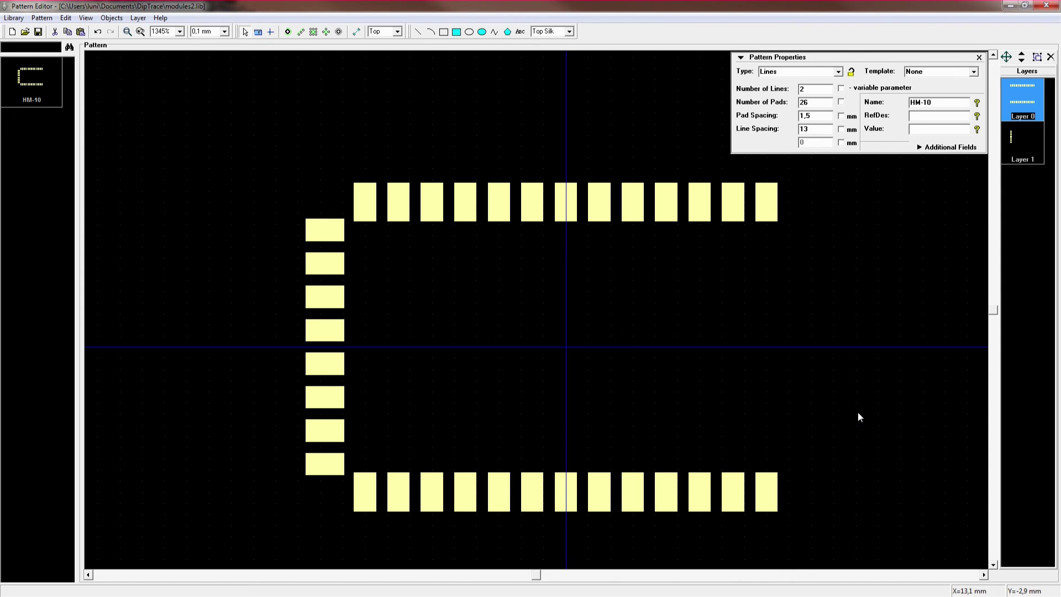
pyautogui.scroll(-2, 811, 396)
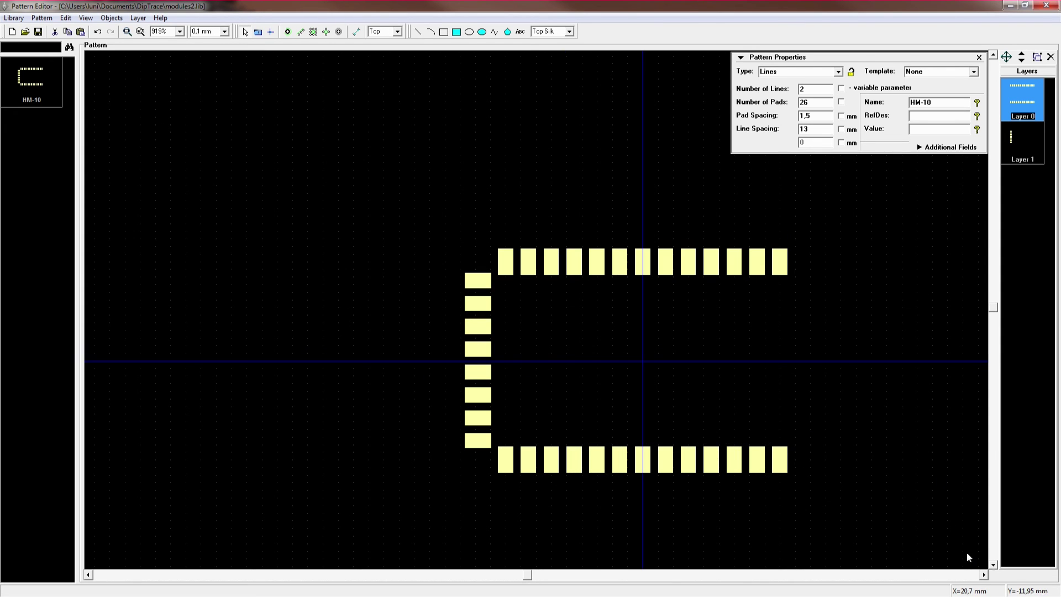
pyautogui.click(993, 565)
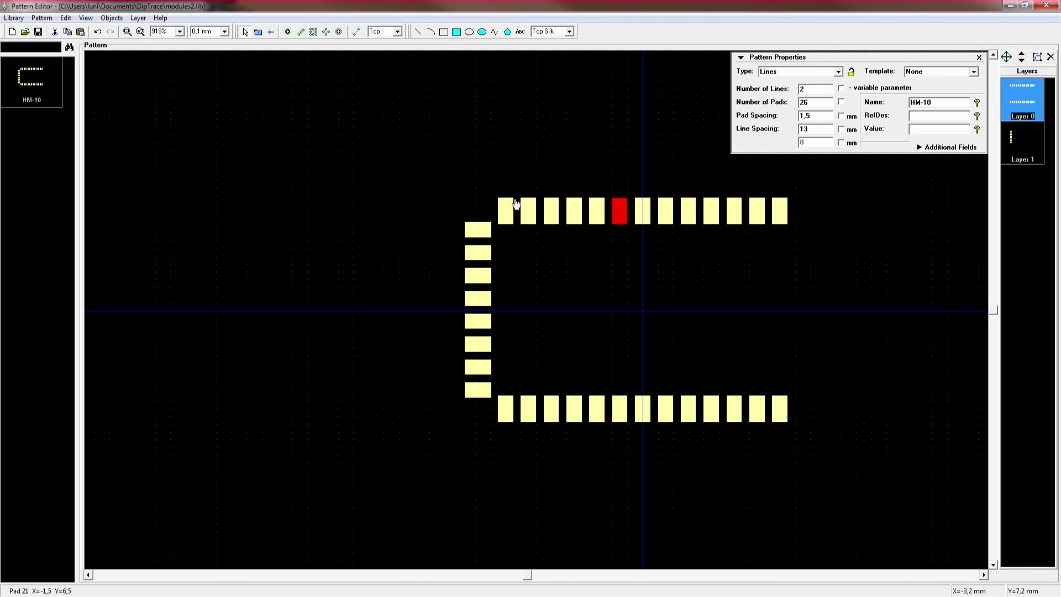
pyautogui.hotkey('ctrl', 'z')
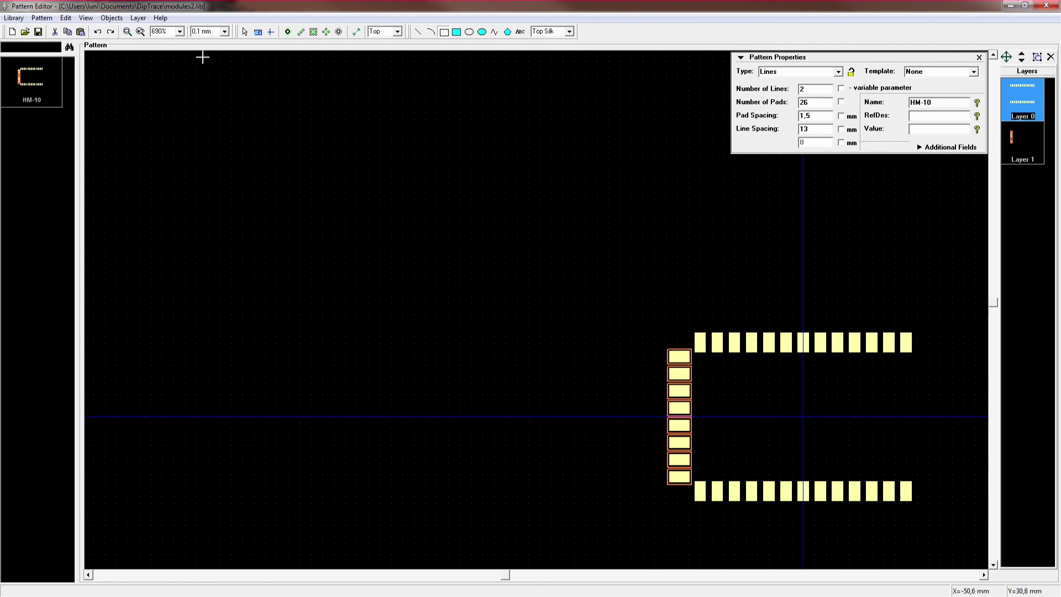
pyautogui.click(685, 277)
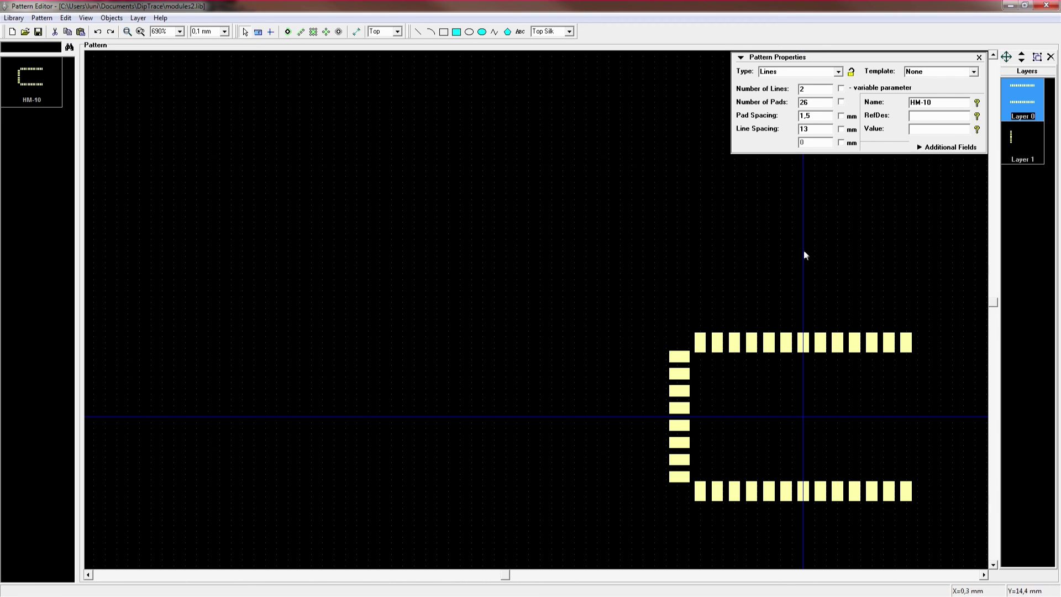
# - Save the pattern library and close the Pattern Editor to switch to PCB Layout
pyautogui.click(13, 17)
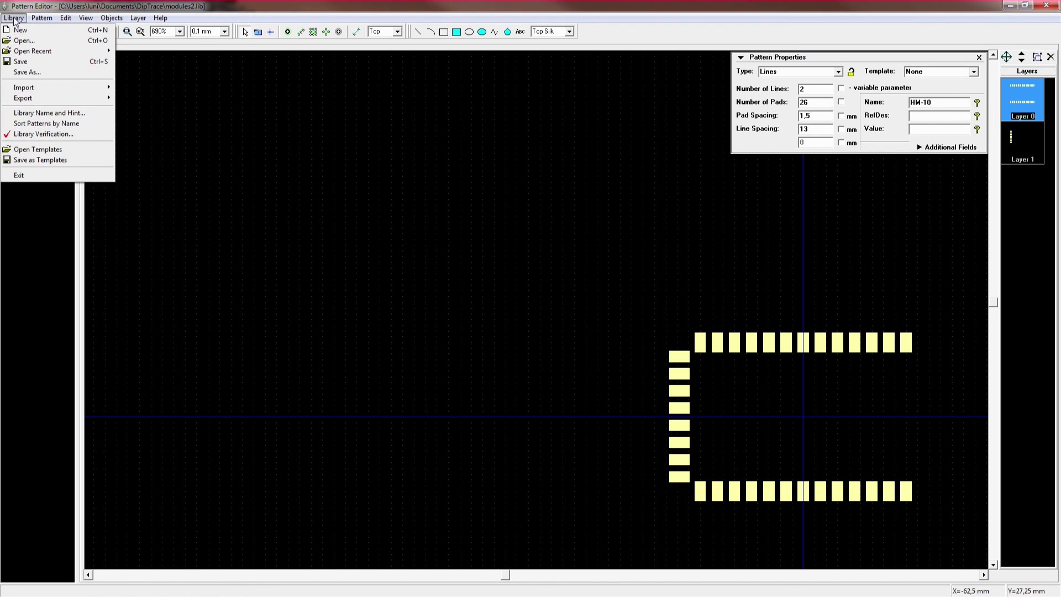
pyautogui.click(22, 62)
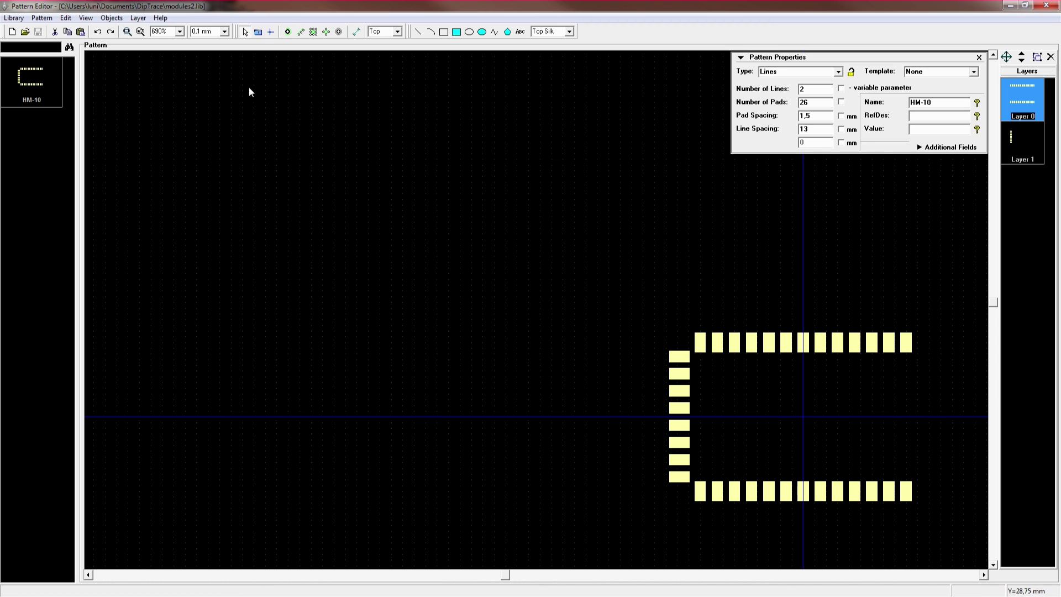
pyautogui.click(1047, 6)
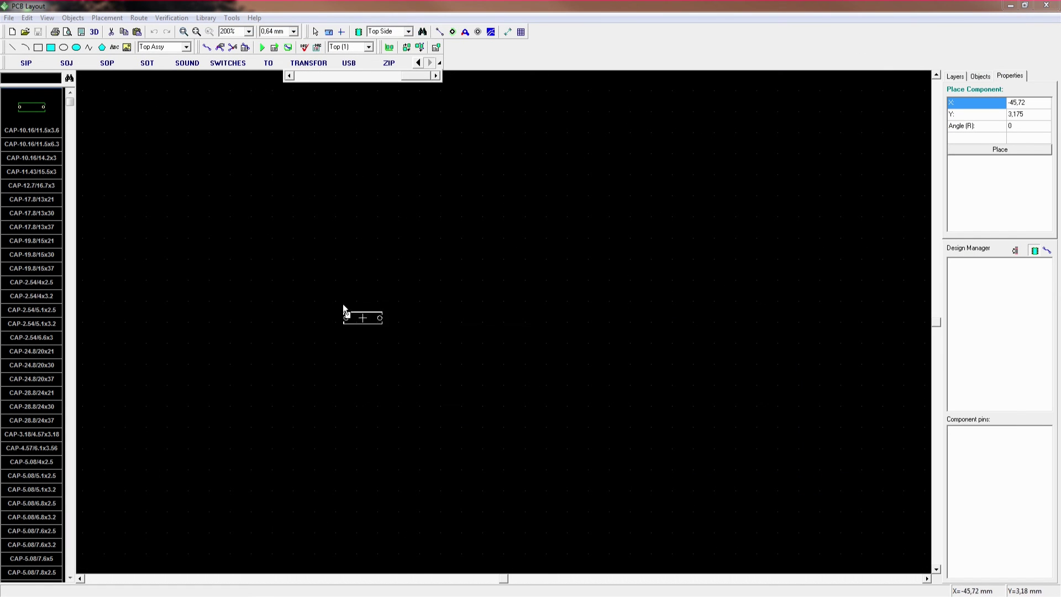
# - In the library setup, add modules2.lib from the DipTrace folder to the list of all pattern libraries
pyautogui.click(31, 143)
pyautogui.scroll(2, 442, 111)
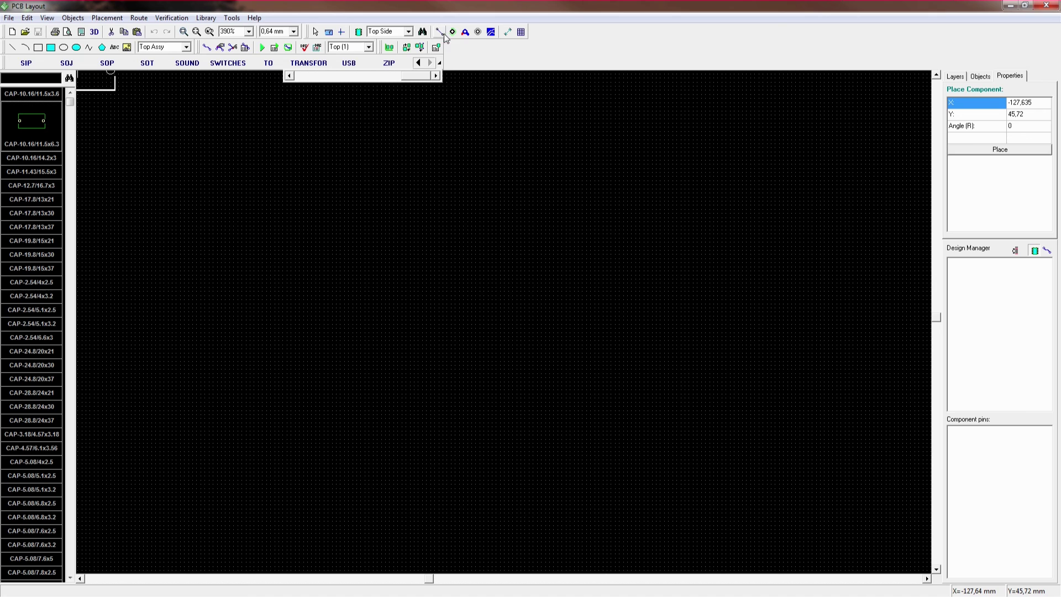
pyautogui.click(212, 20)
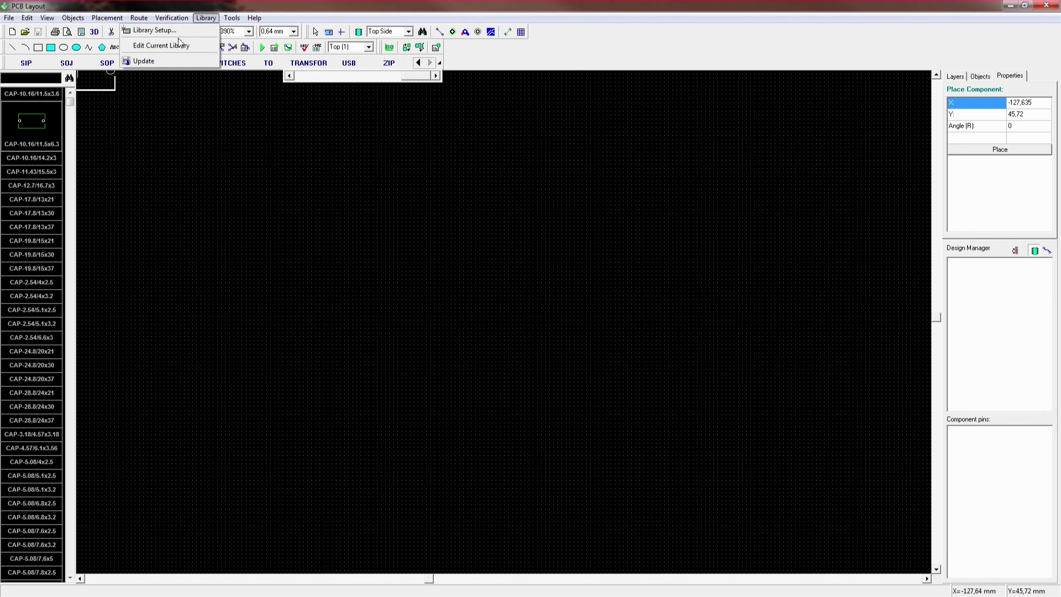
pyautogui.click(154, 30)
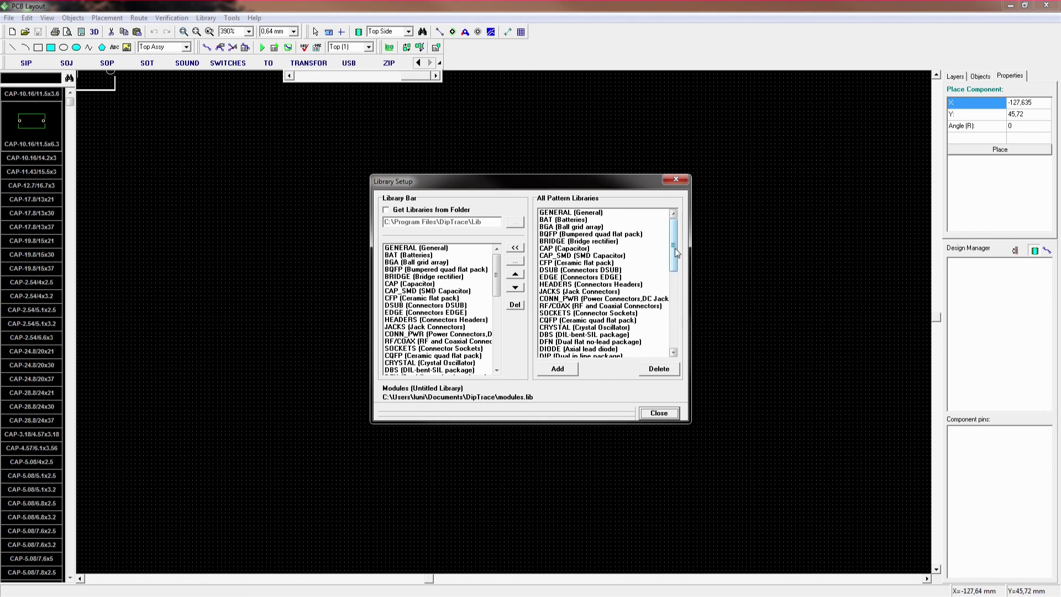
pyautogui.scroll(-3, 672, 260)
pyautogui.scroll(3, 671, 260)
pyautogui.click(558, 369)
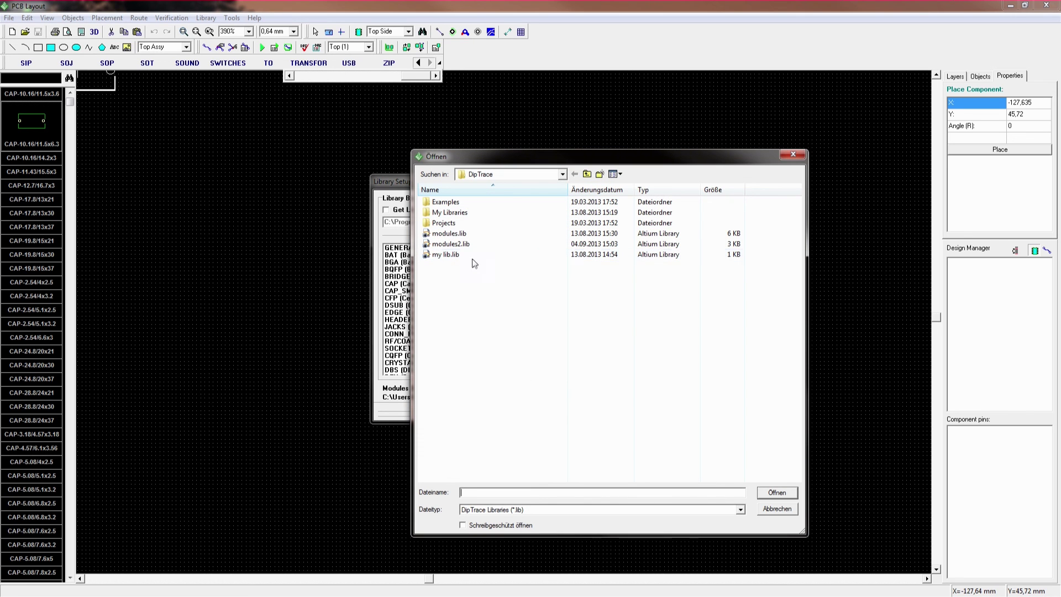
pyautogui.click(460, 245)
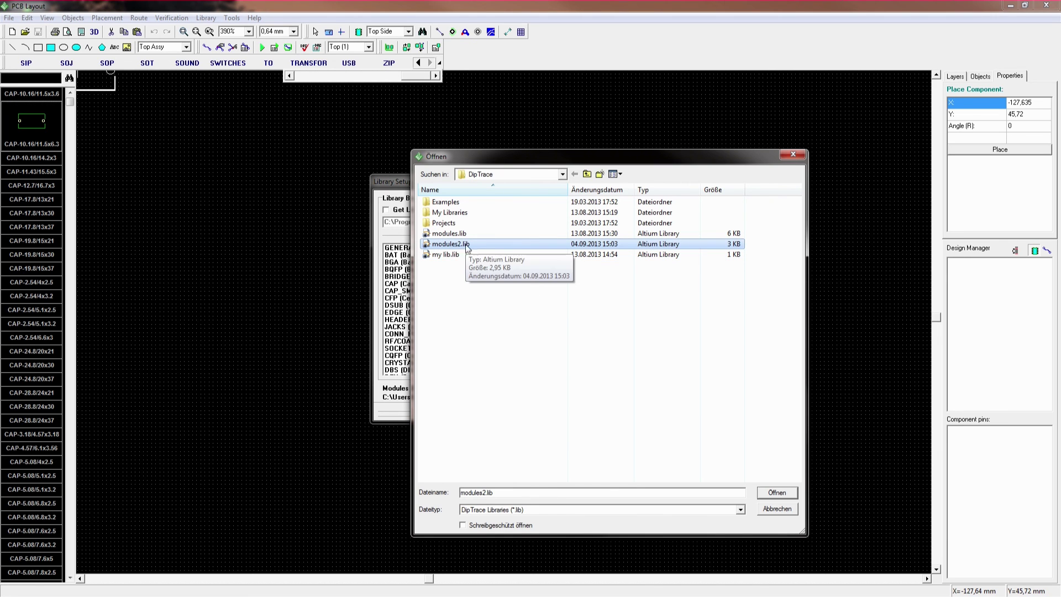
pyautogui.click(776, 496)
# - Add the Modules library from modules2.lib to the library bar and close the library setup
pyautogui.moveTo(673, 244); pyautogui.dragTo(673, 323)
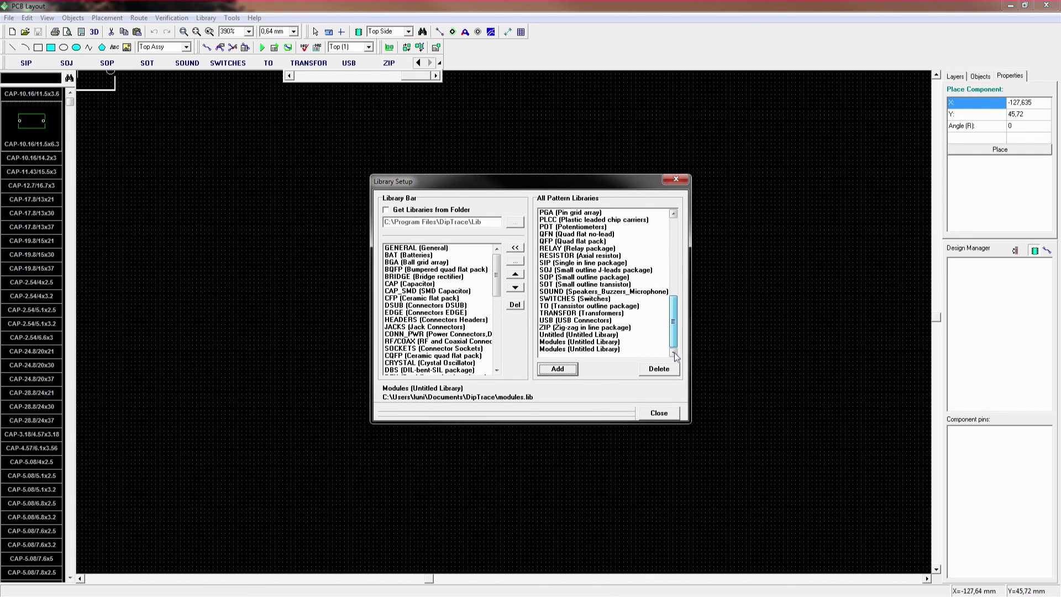
pyautogui.click(571, 349)
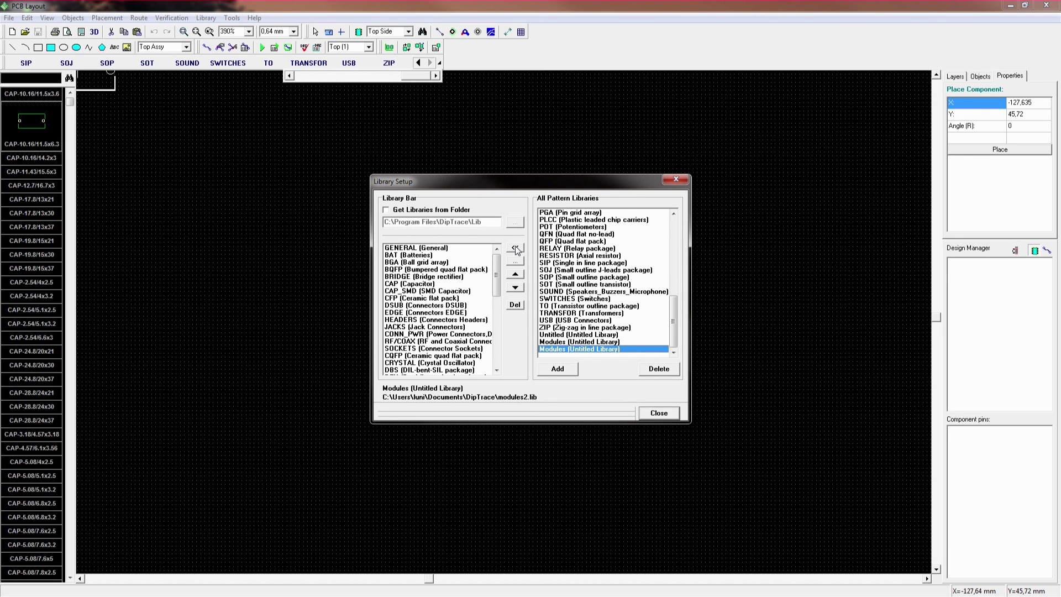
pyautogui.click(515, 248)
pyautogui.moveTo(496, 276); pyautogui.dragTo(504, 361)
pyautogui.moveTo(423, 380); pyautogui.dragTo(407, 375)
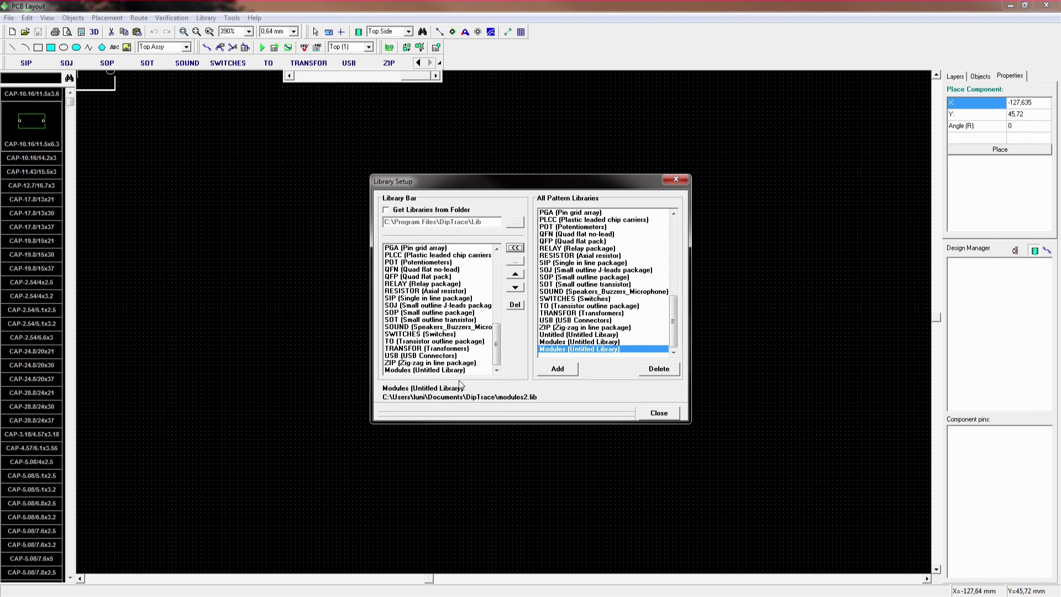
pyautogui.click(659, 414)
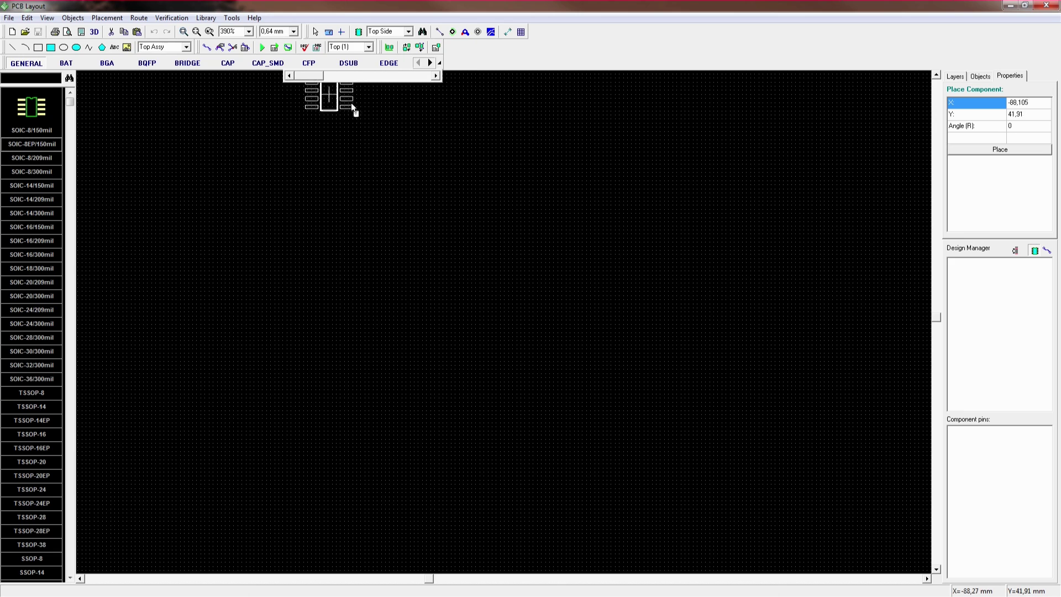
# - Activate the Modules library and place one HM-10 pattern near the middle of the layout
pyautogui.click(429, 63)
pyautogui.click(431, 63)
pyautogui.click(431, 63)
pyautogui.click(431, 63)
pyautogui.moveTo(322, 76); pyautogui.dragTo(418, 76)
pyautogui.click(387, 65)
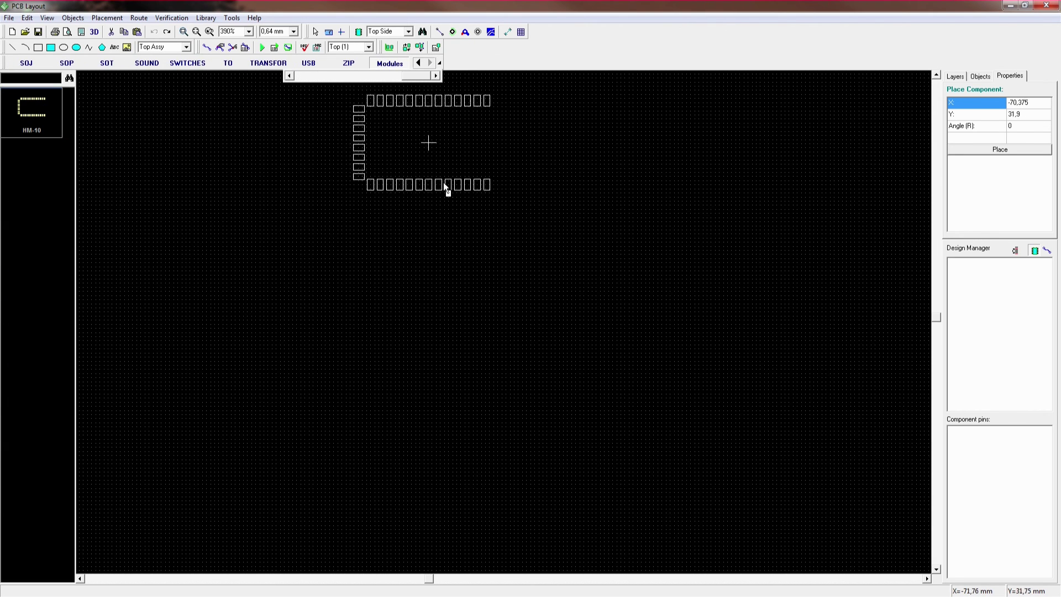
pyautogui.click(471, 320)
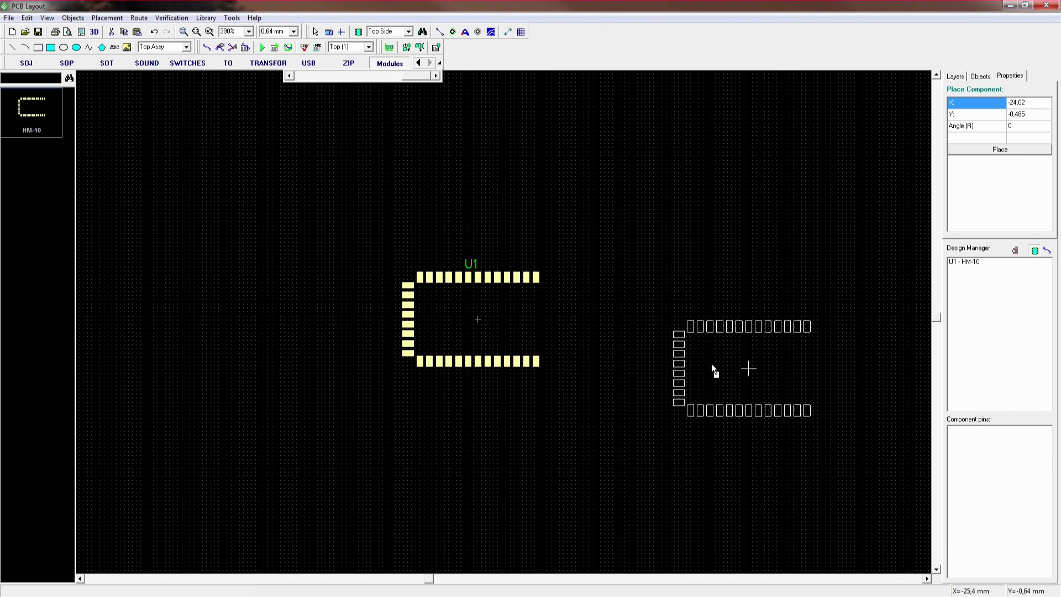